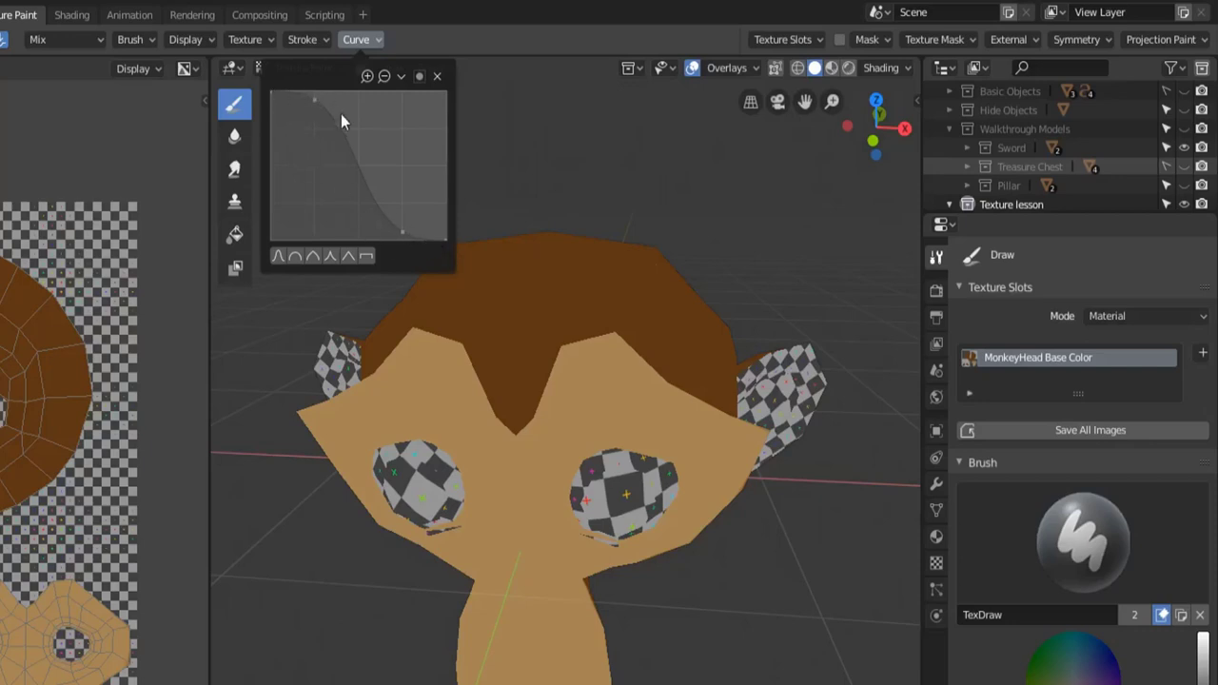
Set the Draw brush's stroke method to Dots
middle_click_drag(530, 288, 569, 345)
left_click(318, 38)
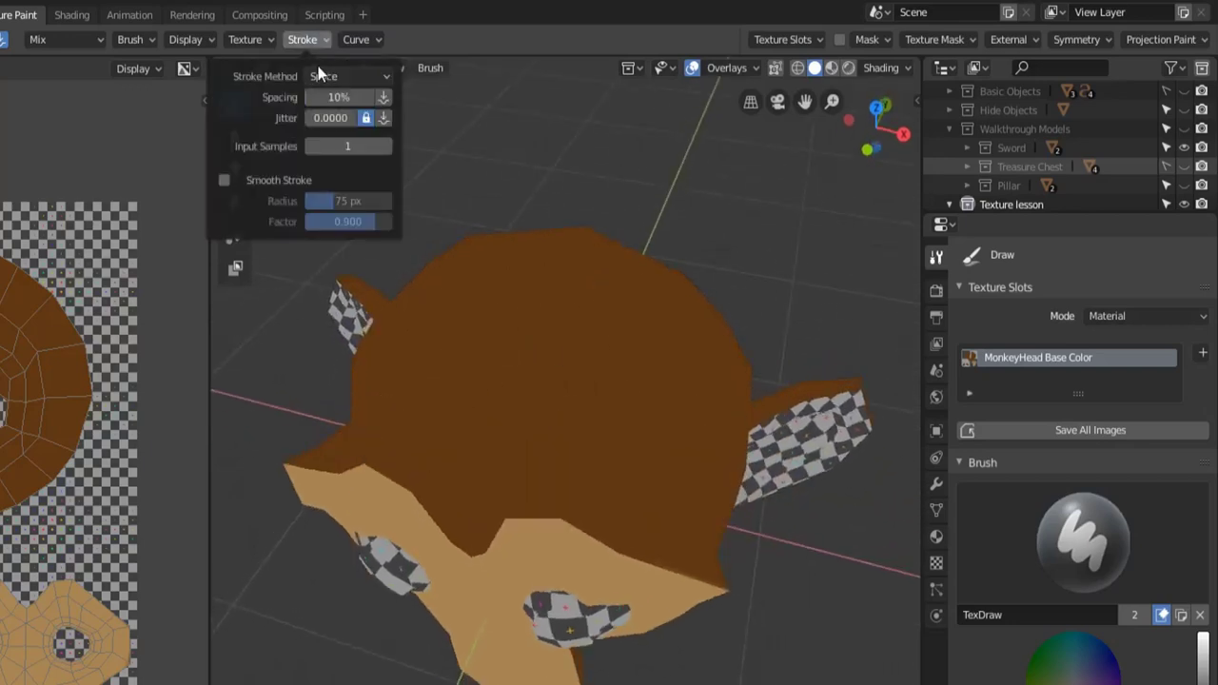
left_click(349, 76)
left_click(323, 117)
Set the brush radius to about 120 and paint one green dab on the monkey head with the smooth falloff
scroll(511, 400, "up", 3)
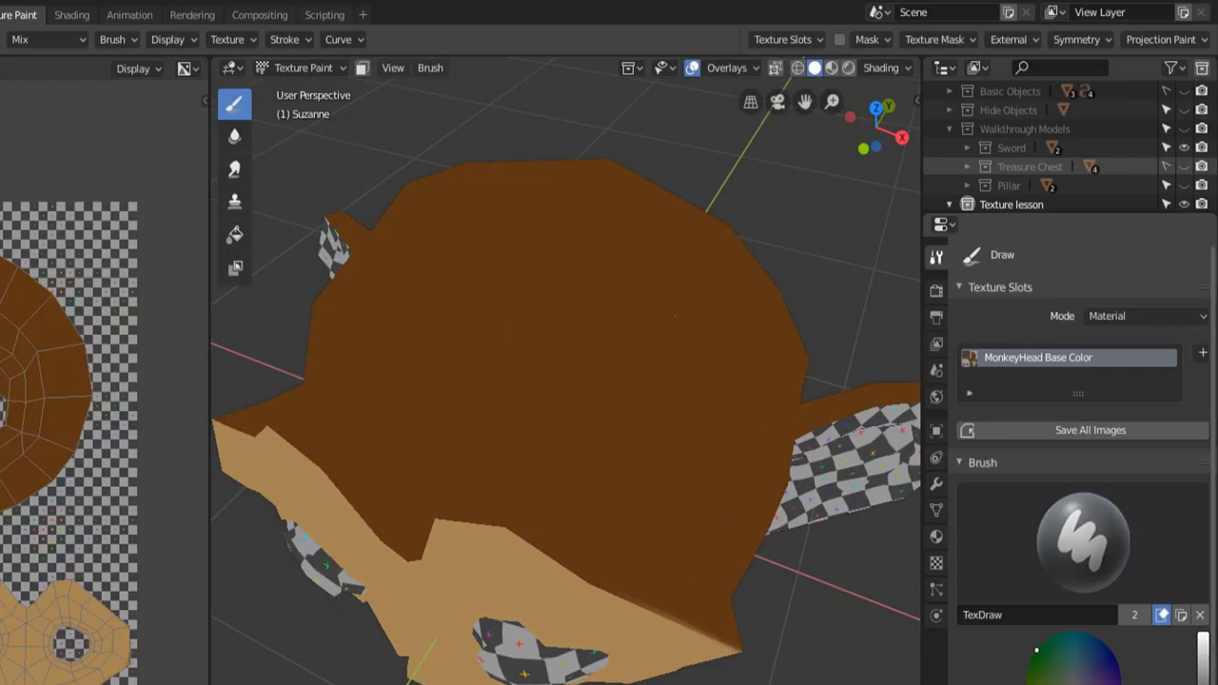
middle_click_drag(434, 229, 489, 281)
key("f")
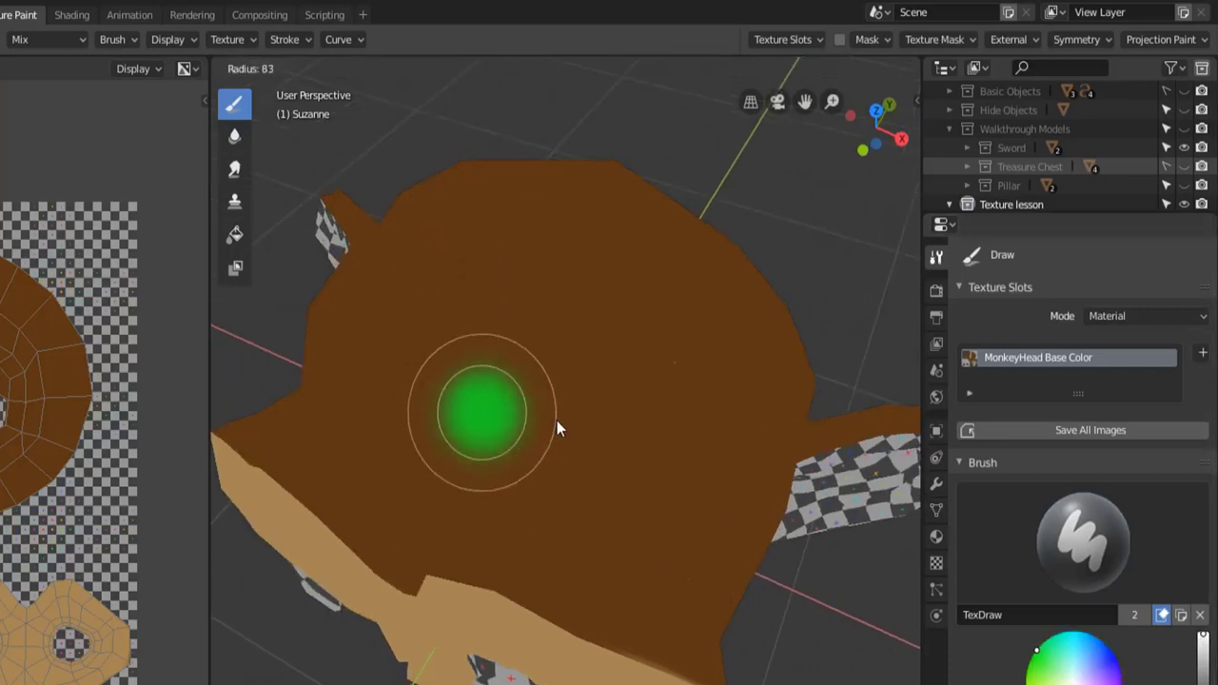
left_click(589, 426)
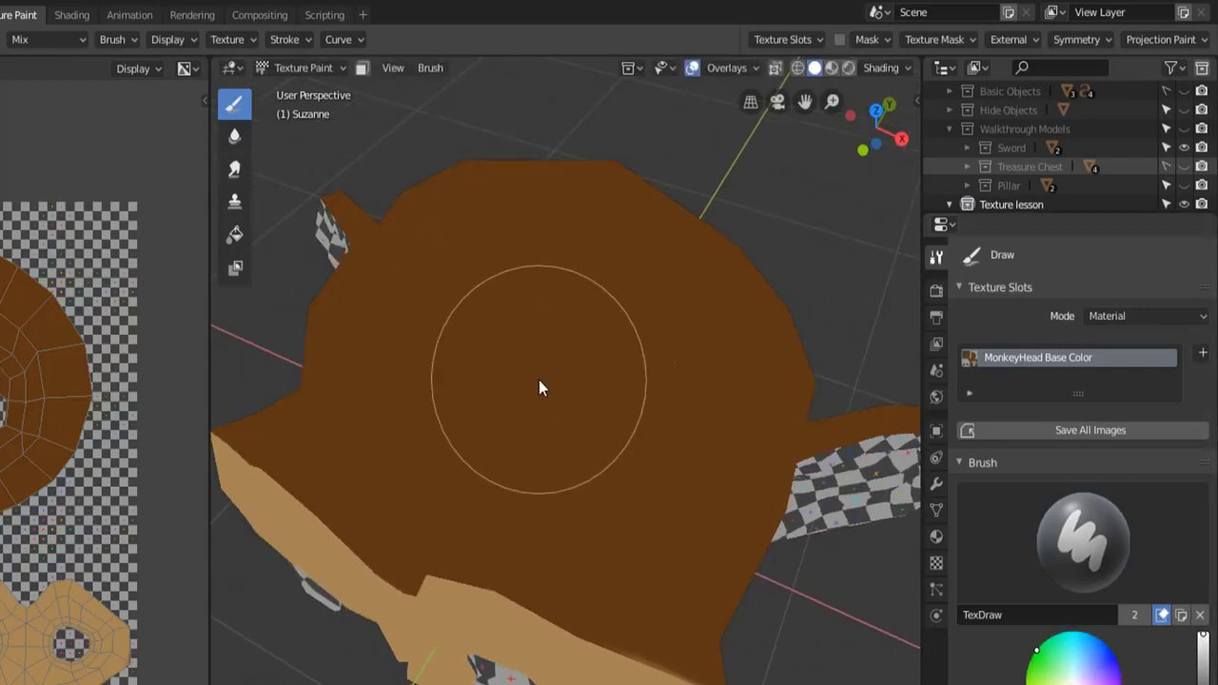
key("f")
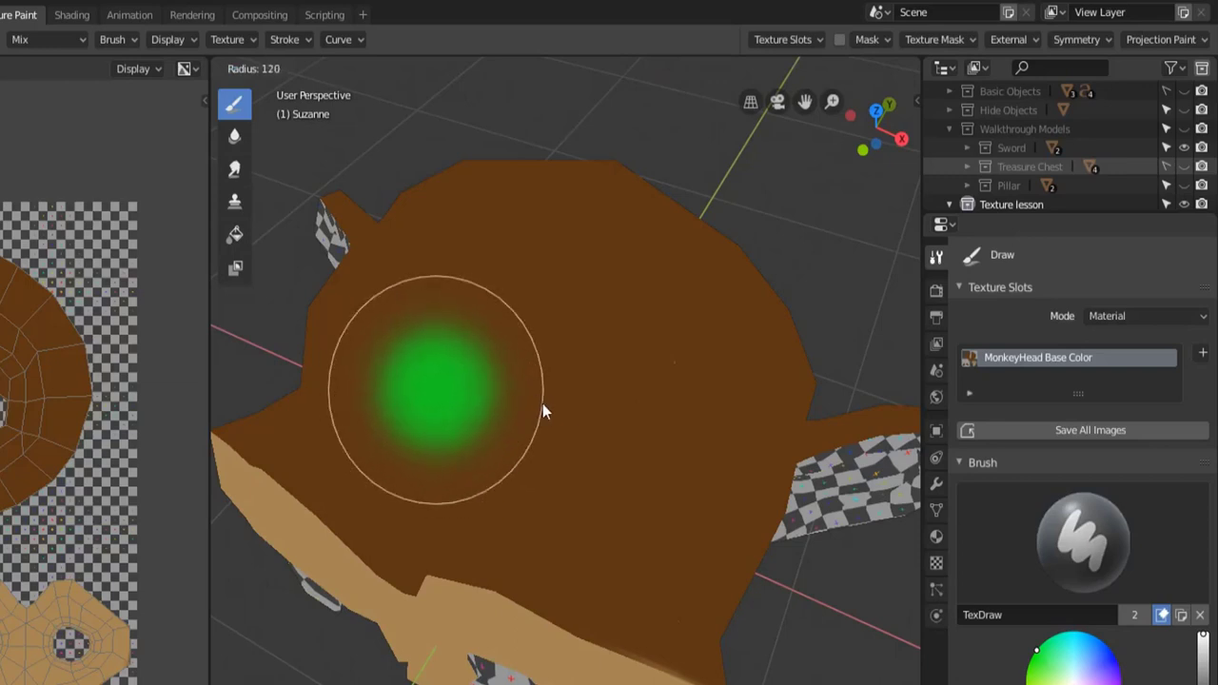
left_click(543, 411)
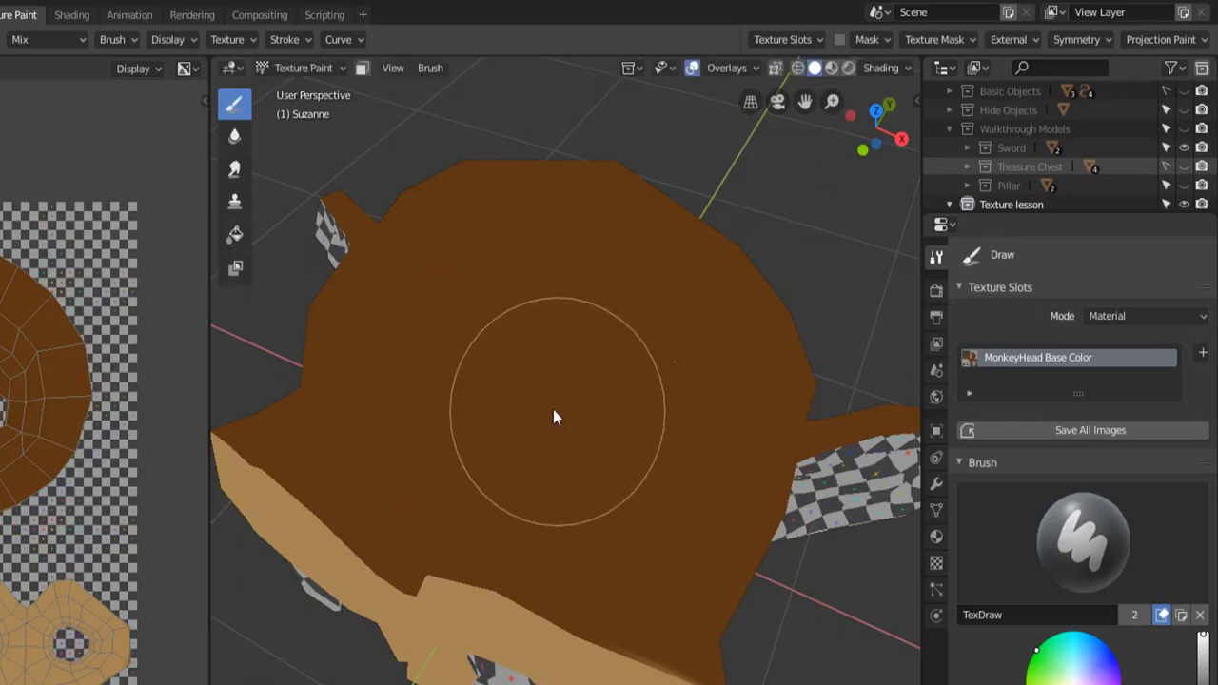
left_click(504, 376)
mouse_move(504, 376)
middle_mouse_down()
mouse_move(625, 481)
mouse_move(555, 443)
mouse_move(521, 251)
middle_mouse_up()
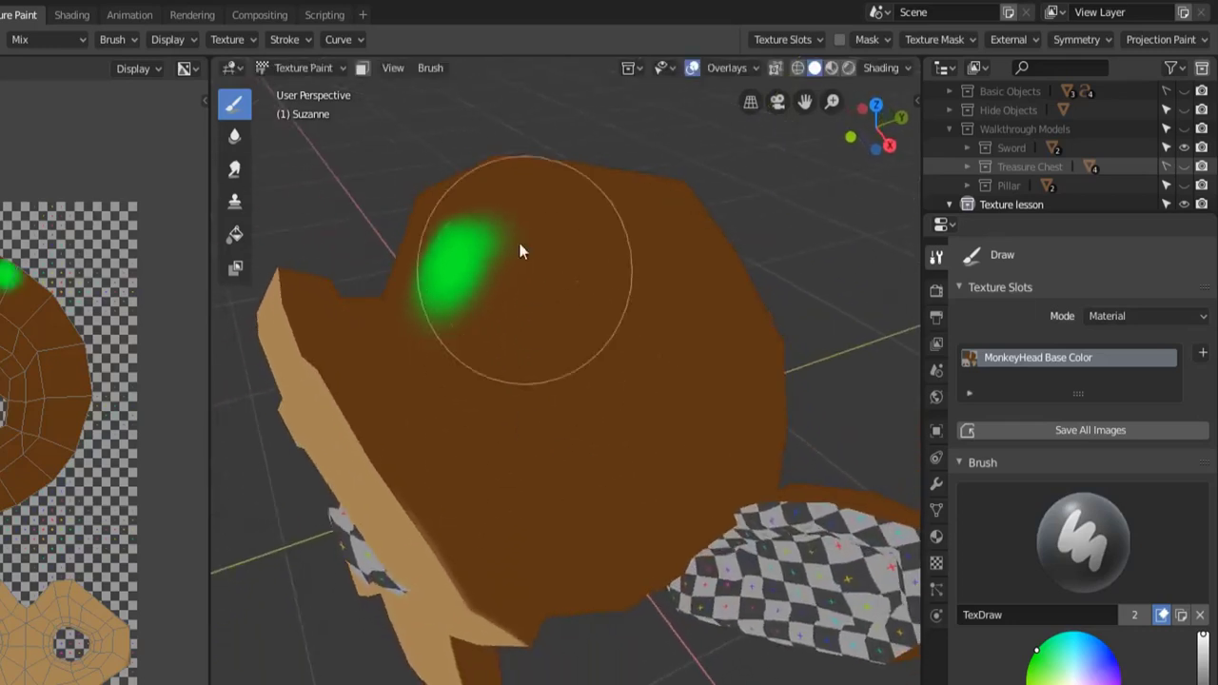
Switch the brush falloff to the Round preset and paint a green dab beside the first one
left_click(288, 40)
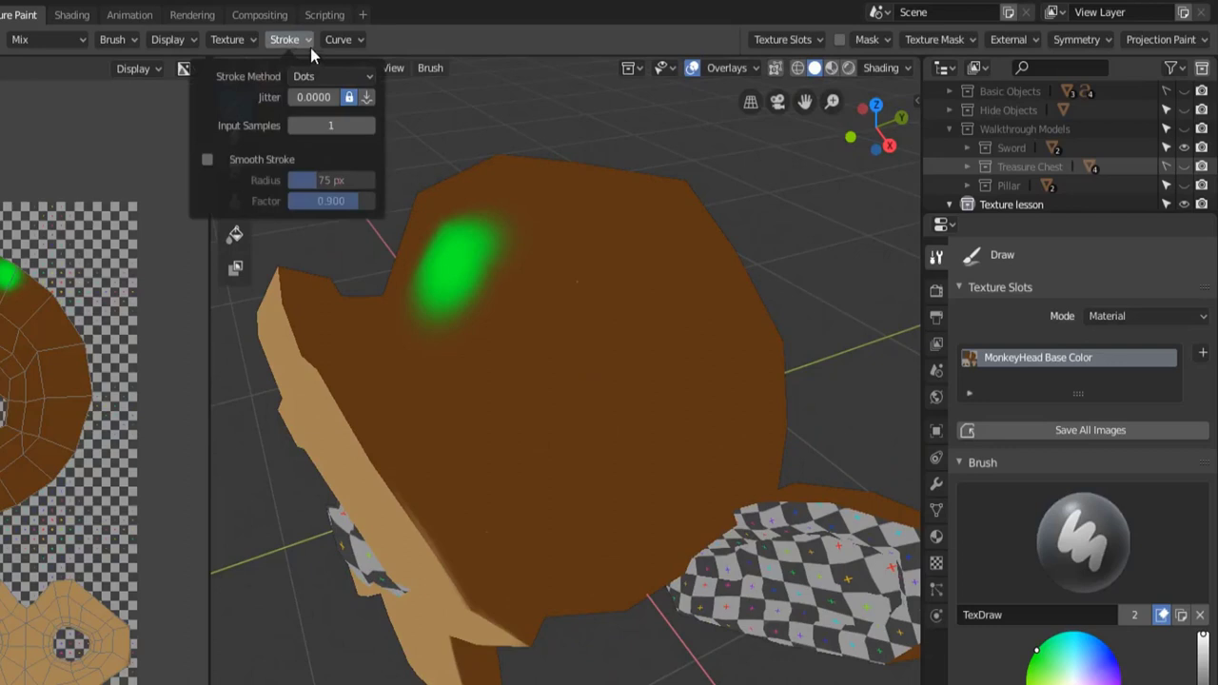
mouse_move(341, 39)
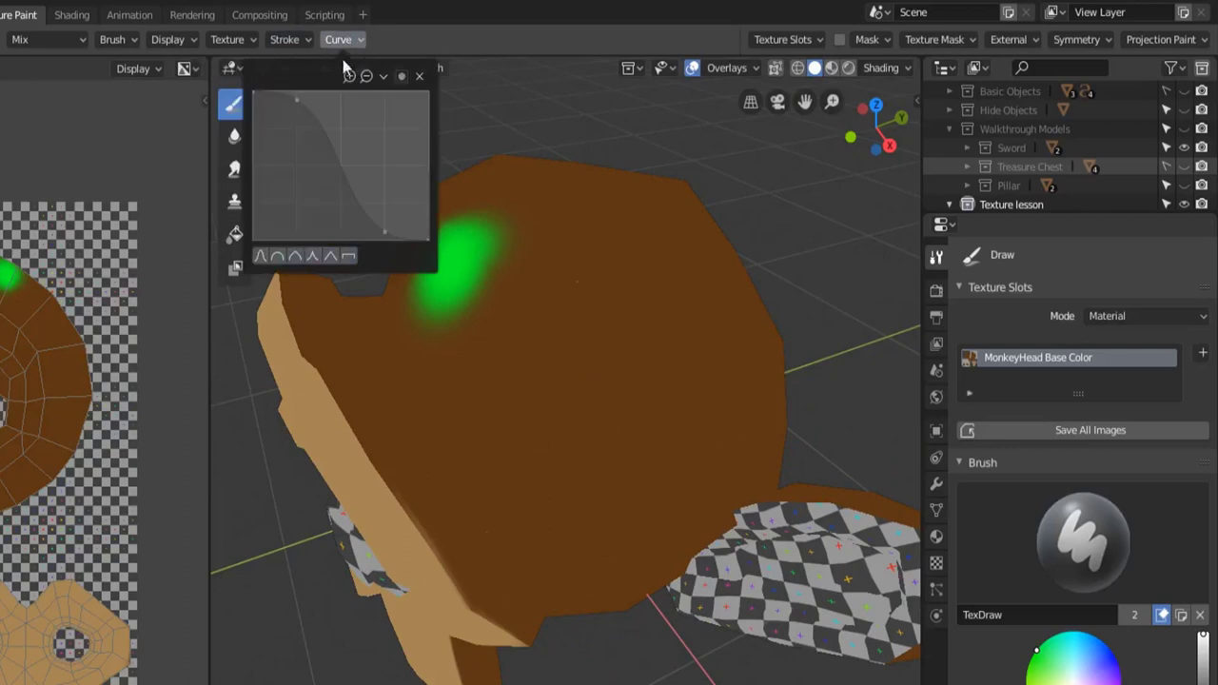
left_click(278, 256)
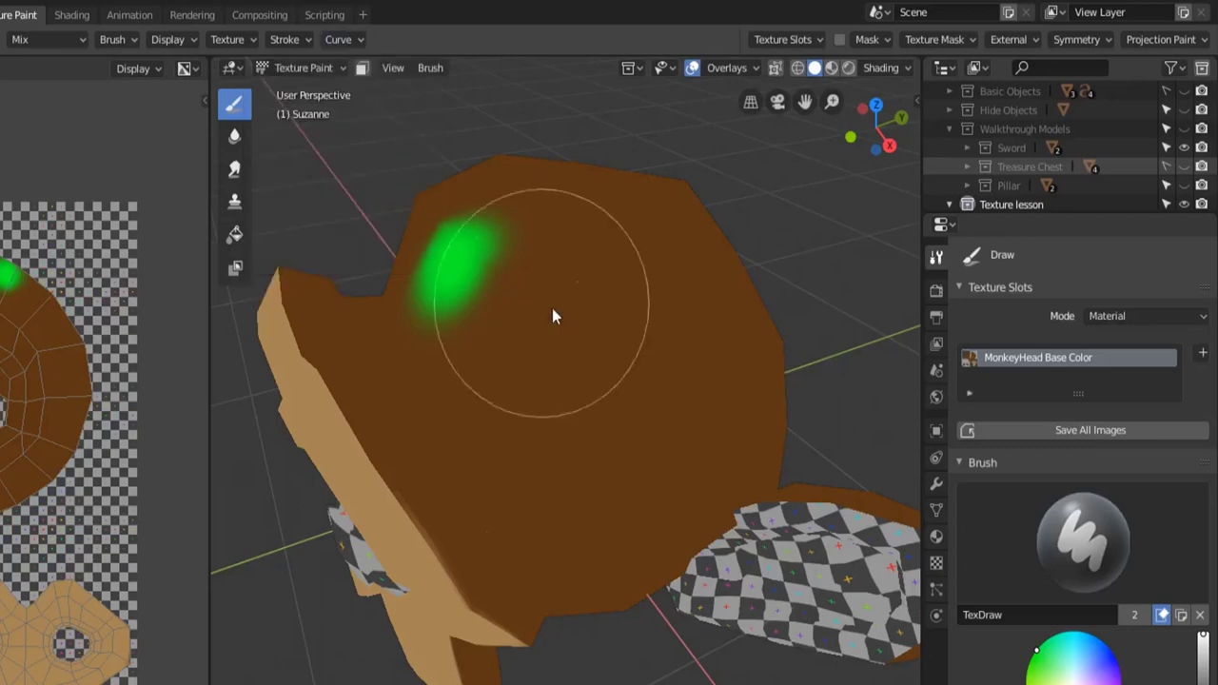
key("f")
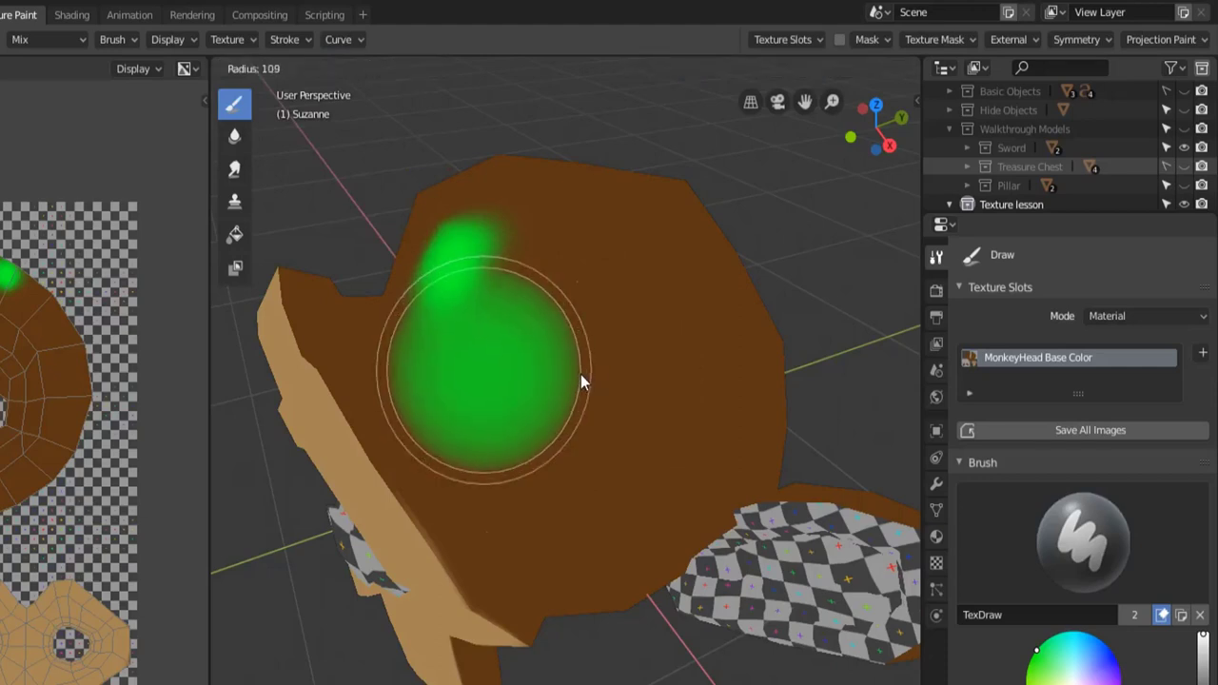
left_click(579, 374)
scroll(555, 392, "up", 3)
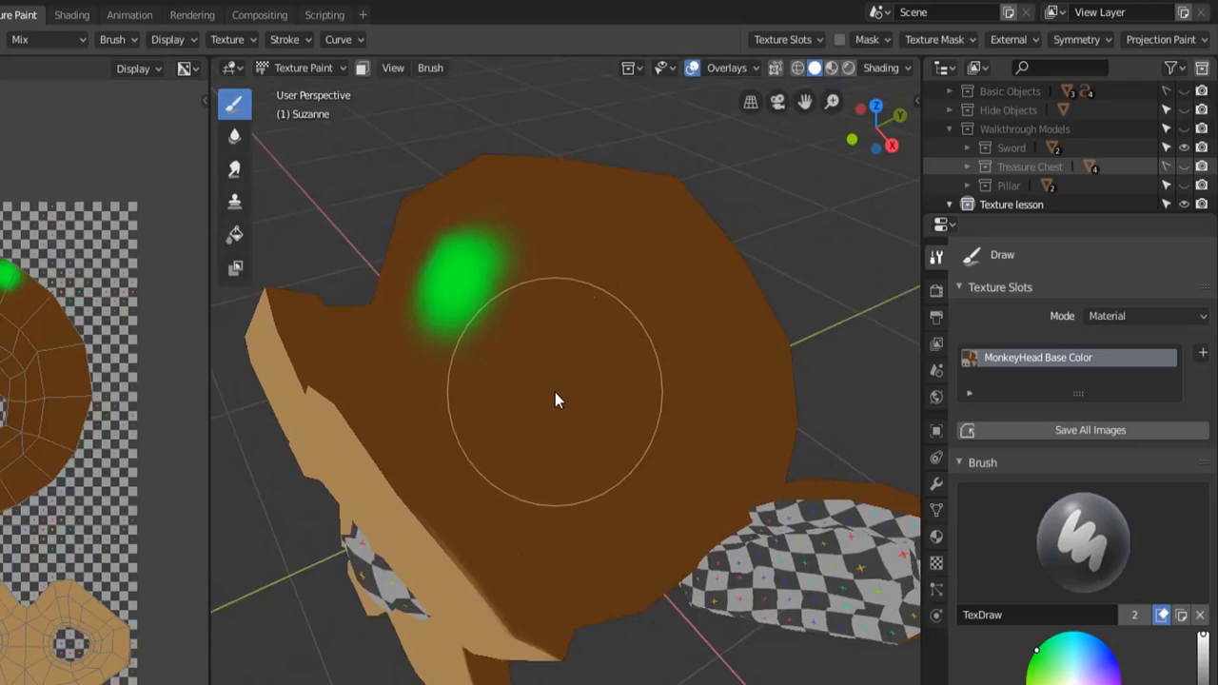
scroll(556, 390, "down", 2)
left_click(543, 357)
mouse_move(658, 405)
middle_mouse_down()
mouse_move(653, 418)
mouse_move(375, 37)
middle_mouse_up()
Switch the brush falloff to the Root preset and paint a green dab on the side of the head
left_click(295, 40)
left_click(339, 39)
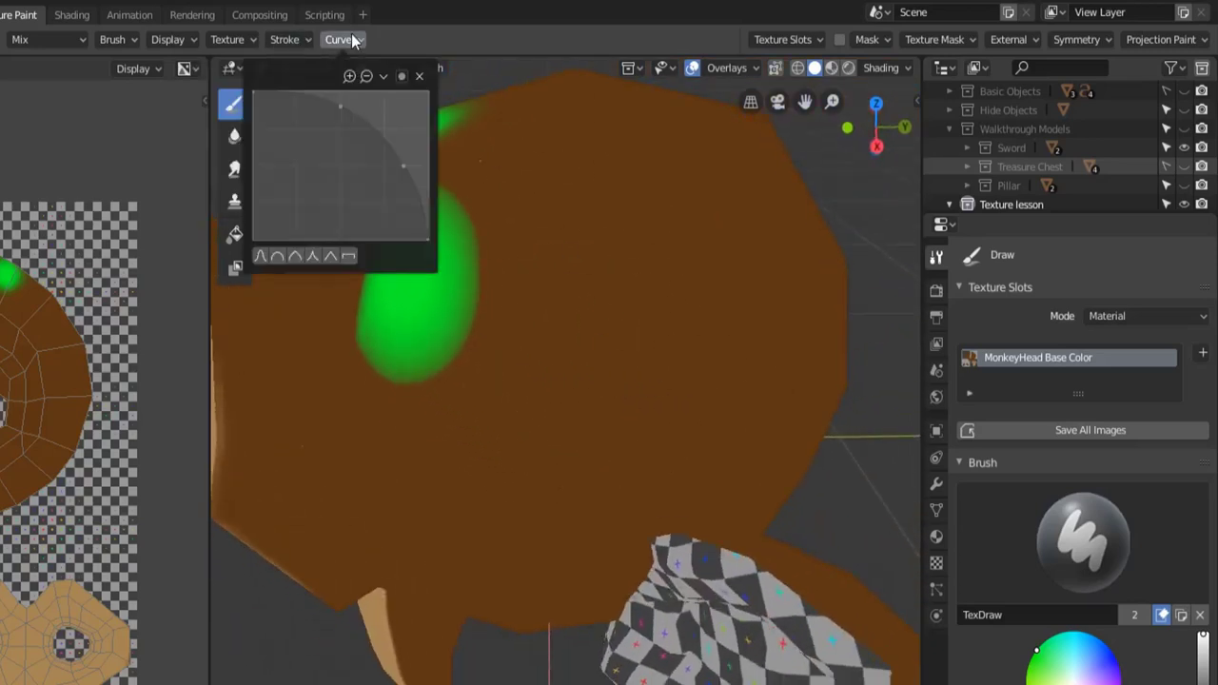
left_click(297, 258)
middle_click_drag(530, 372, 543, 340)
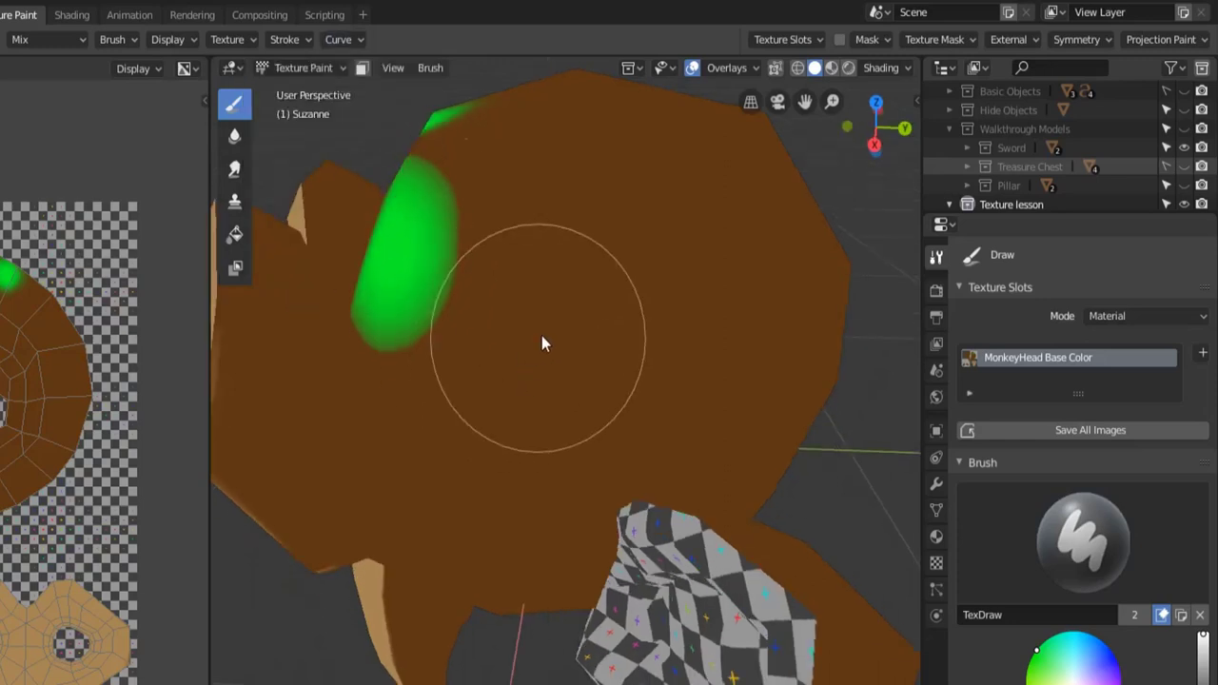
key("f")
left_click(558, 322)
left_click(561, 329)
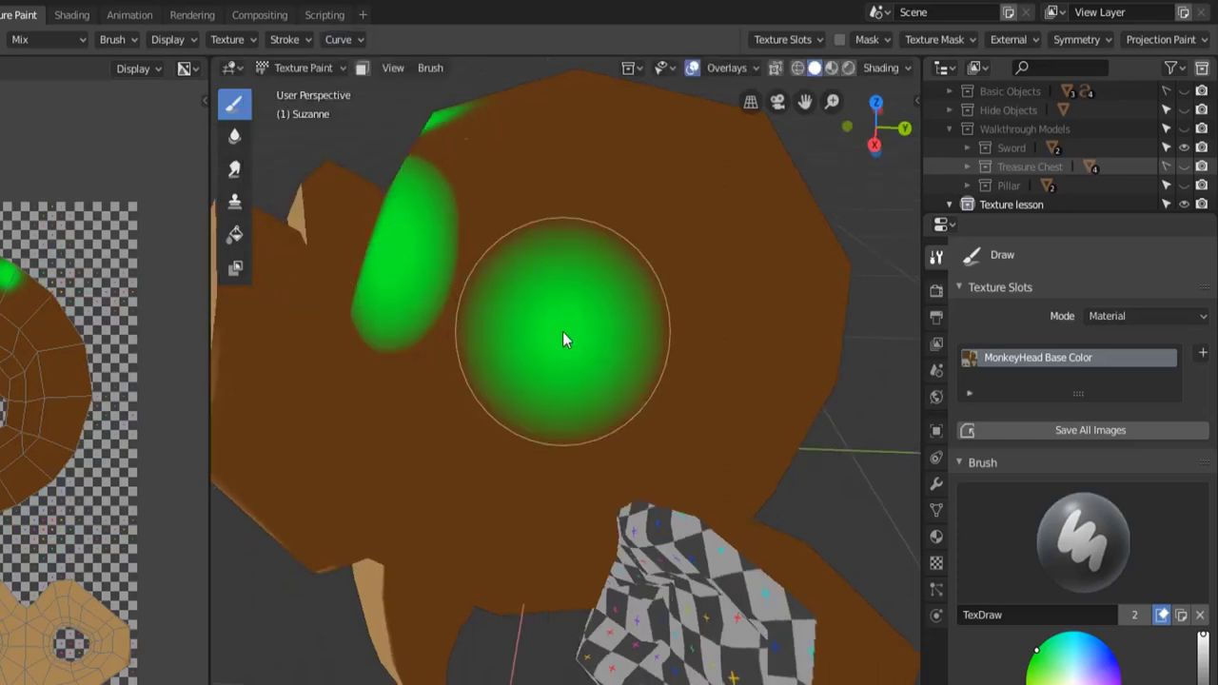
mouse_move(573, 415)
middle_mouse_down()
mouse_move(676, 437)
mouse_move(411, 194)
middle_mouse_up()
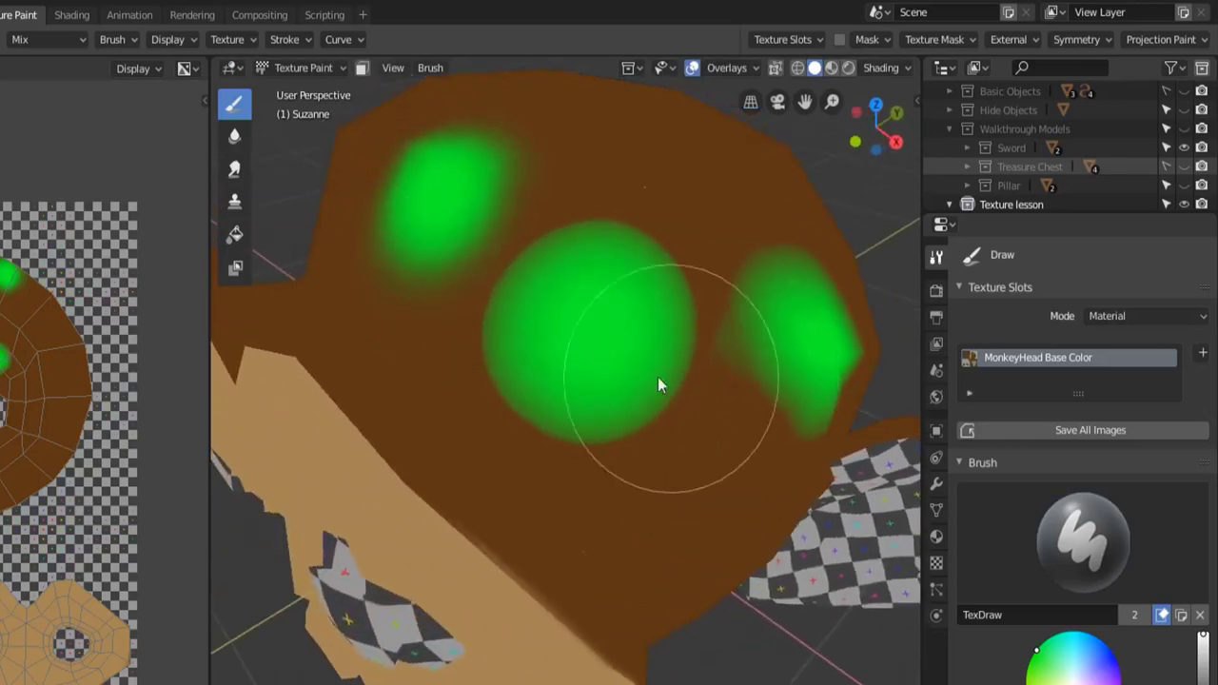
mouse_move(583, 348)
middle_mouse_down()
mouse_move(661, 349)
mouse_move(527, 335)
middle_mouse_up()
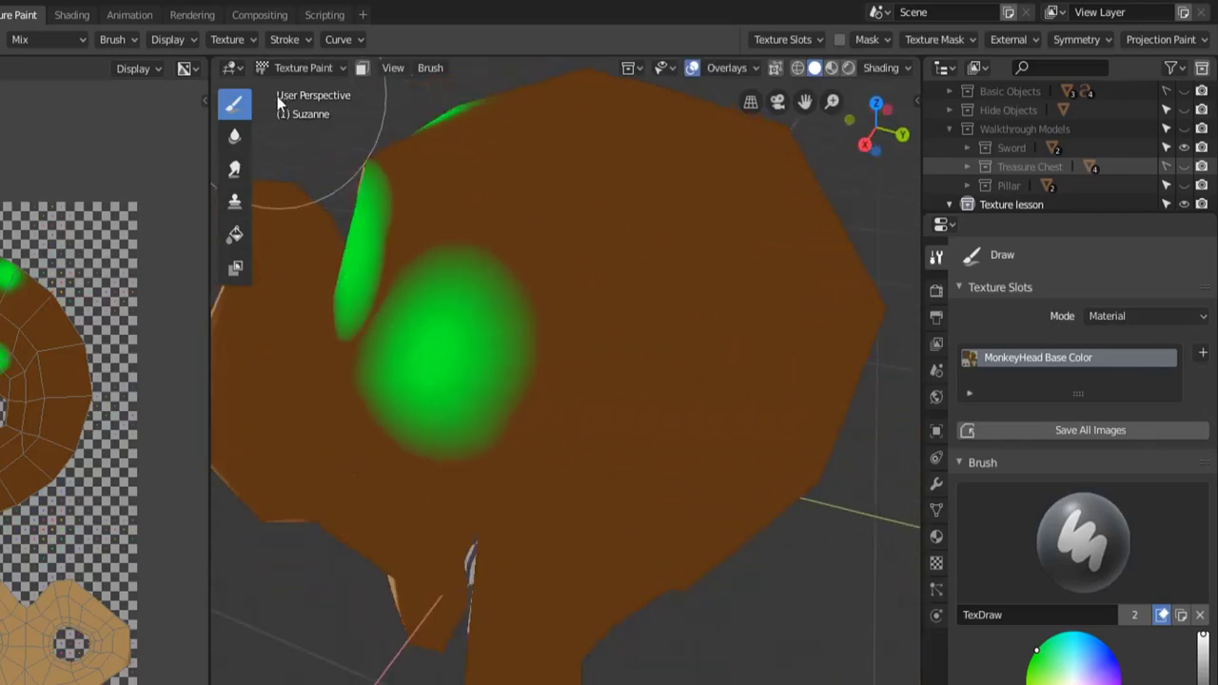
Switch the brush falloff to the Sharp preset and paint a green dab on a clear area of the head
left_click(295, 68)
left_click(352, 39)
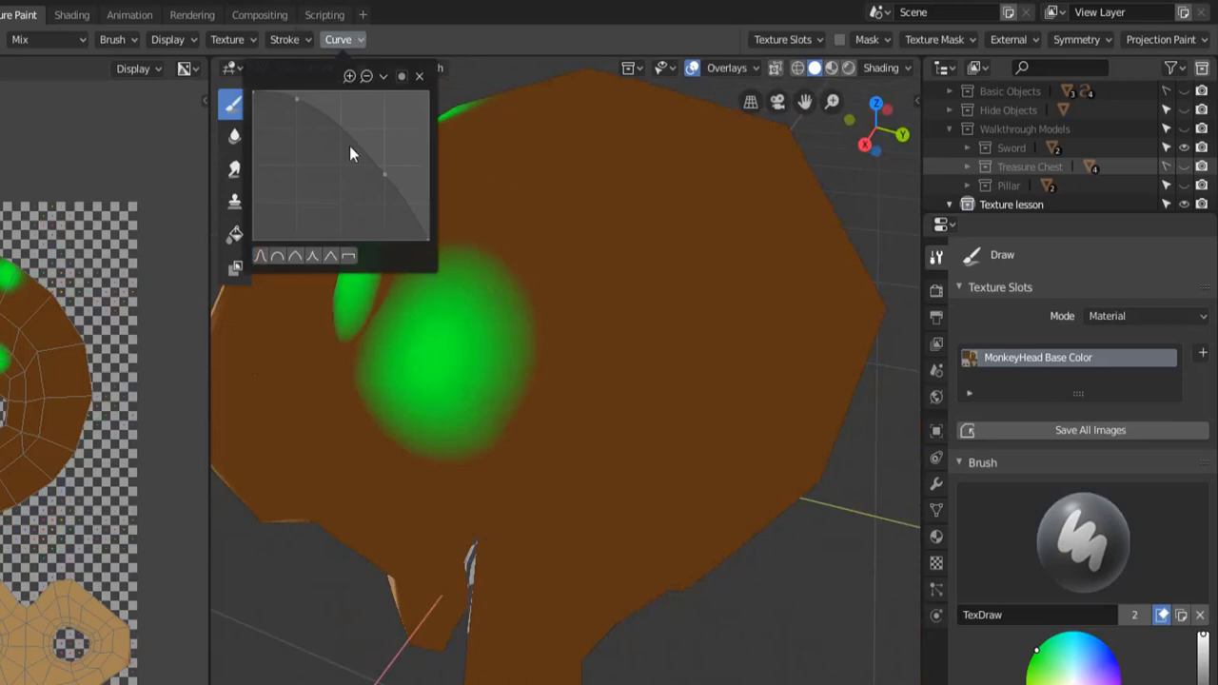
left_click(312, 256)
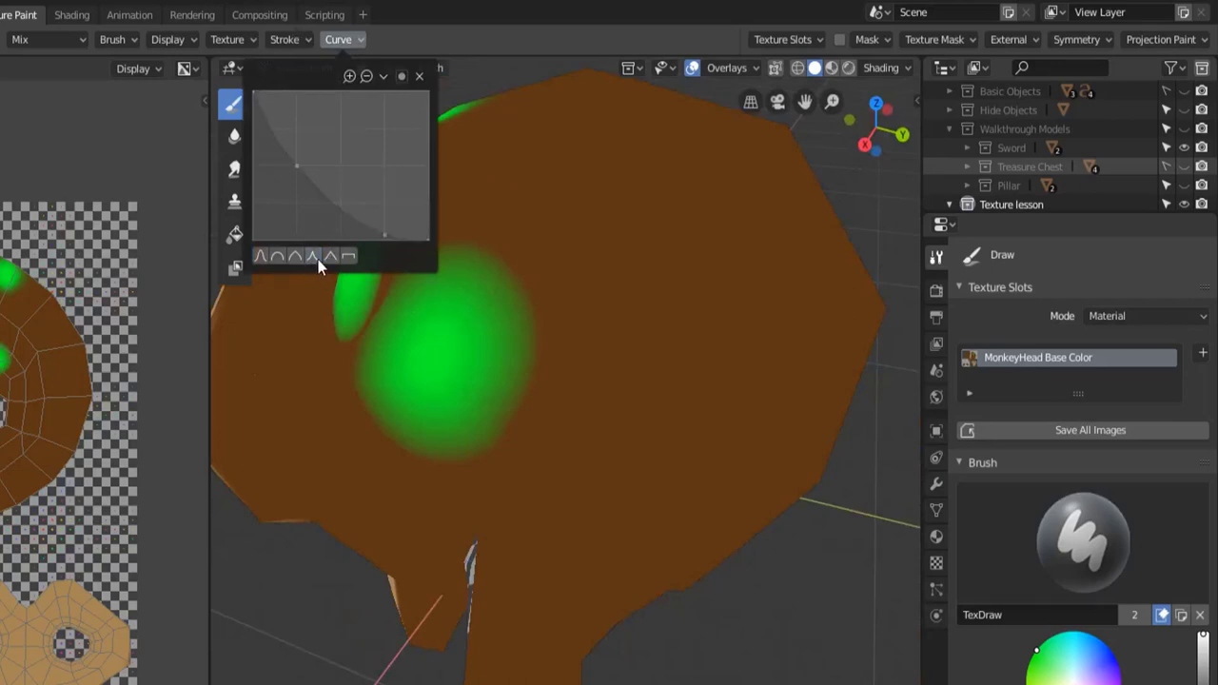
mouse_move(456, 271)
middle_mouse_down()
mouse_move(635, 278)
mouse_move(582, 282)
middle_mouse_up()
key("f")
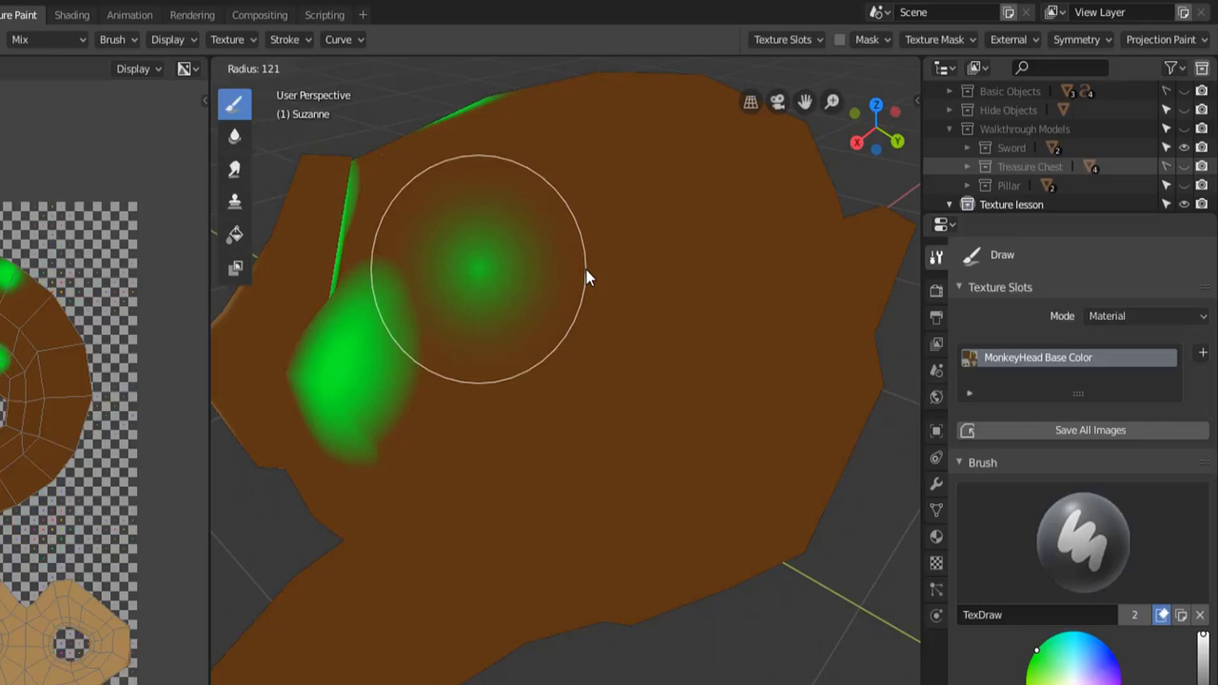
left_click(581, 266)
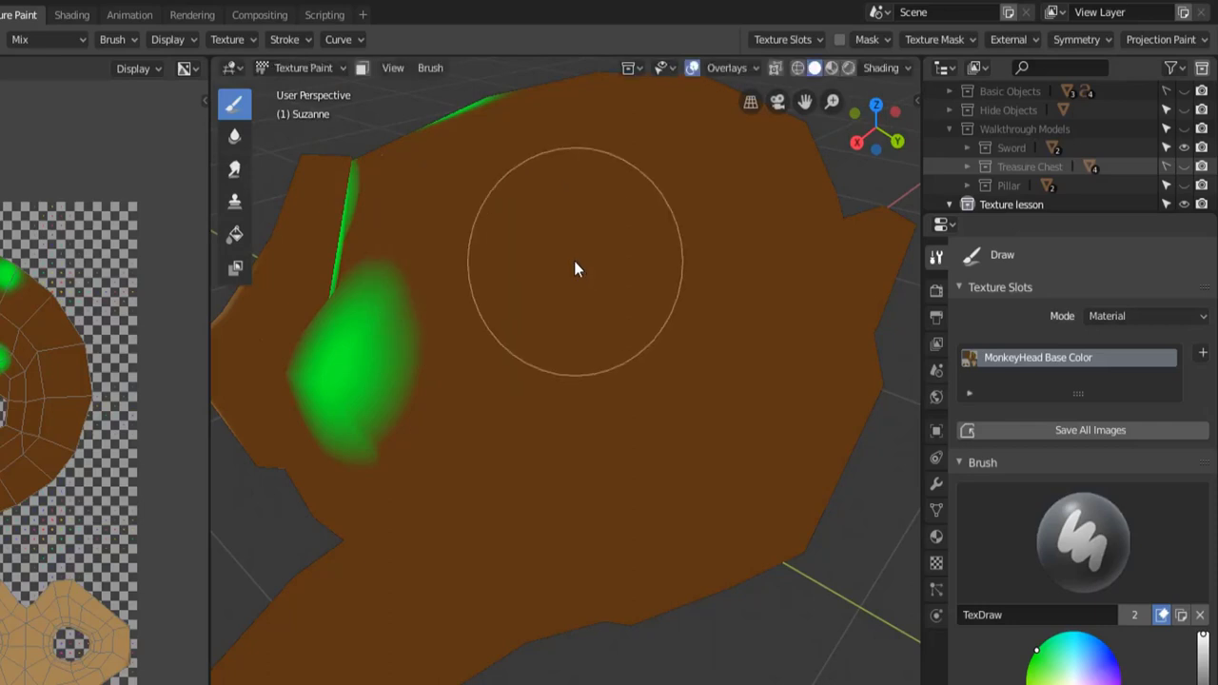
middle_click_drag(573, 260, 490, 325)
left_click(490, 326)
middle_click_drag(625, 476, 623, 485)
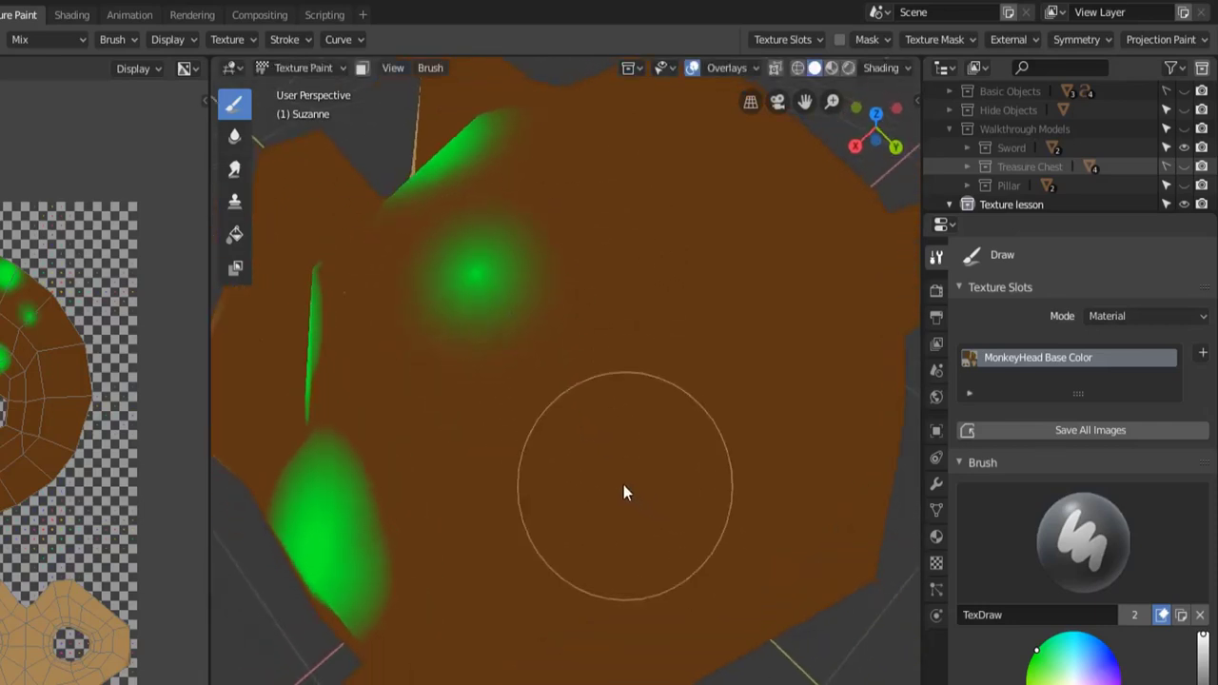
Switch the brush falloff to the straight Linear preset and paint a green dab further around the head
left_click(330, 38)
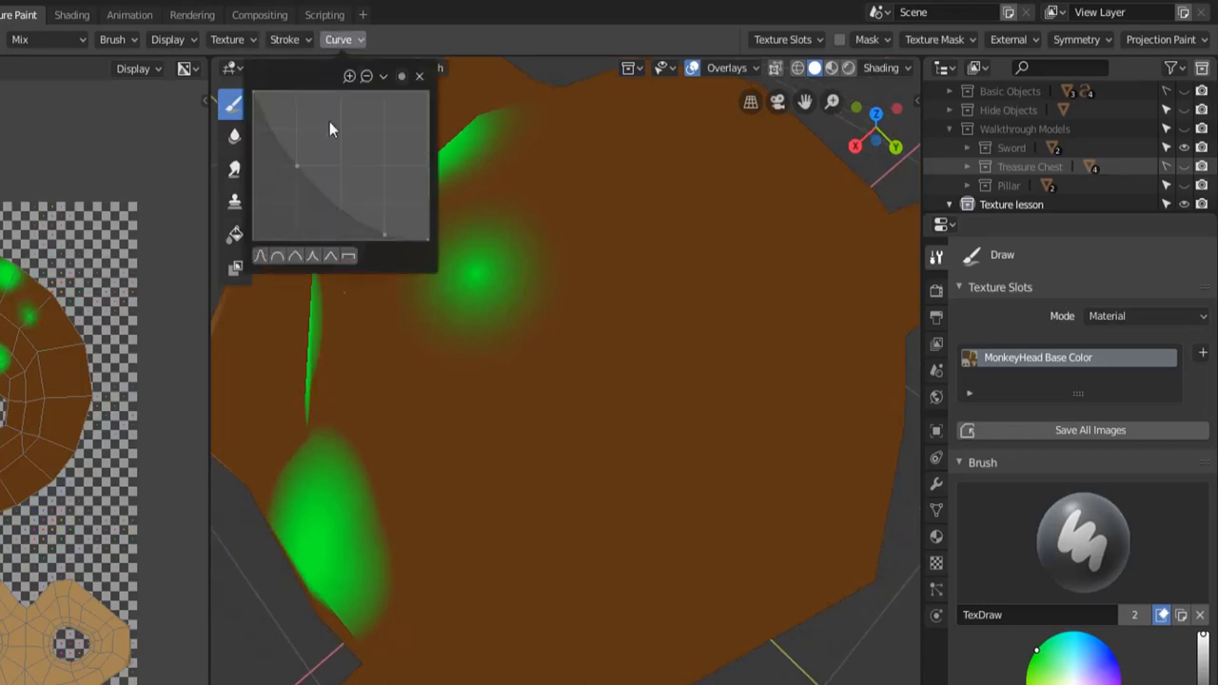
left_click(332, 259)
mouse_move(592, 407)
middle_mouse_down()
mouse_move(579, 400)
mouse_move(571, 334)
middle_mouse_up()
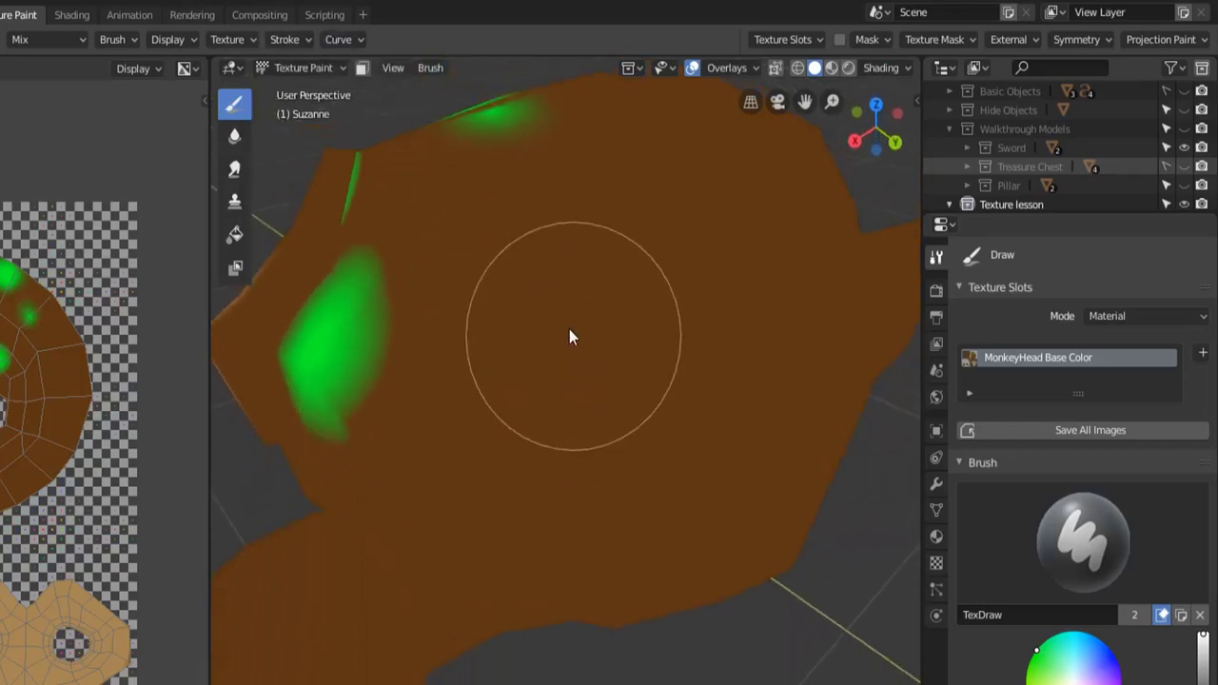
key("f")
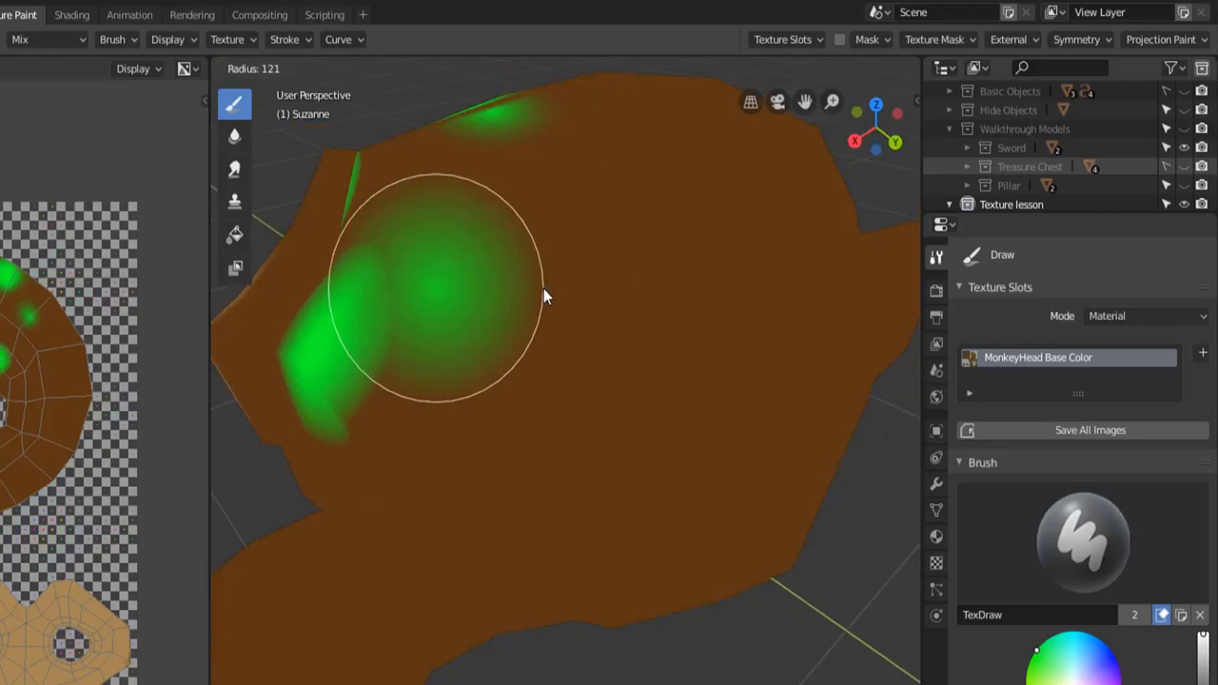
key("Escape")
left_click(550, 288)
middle_click_drag(700, 399, 685, 402)
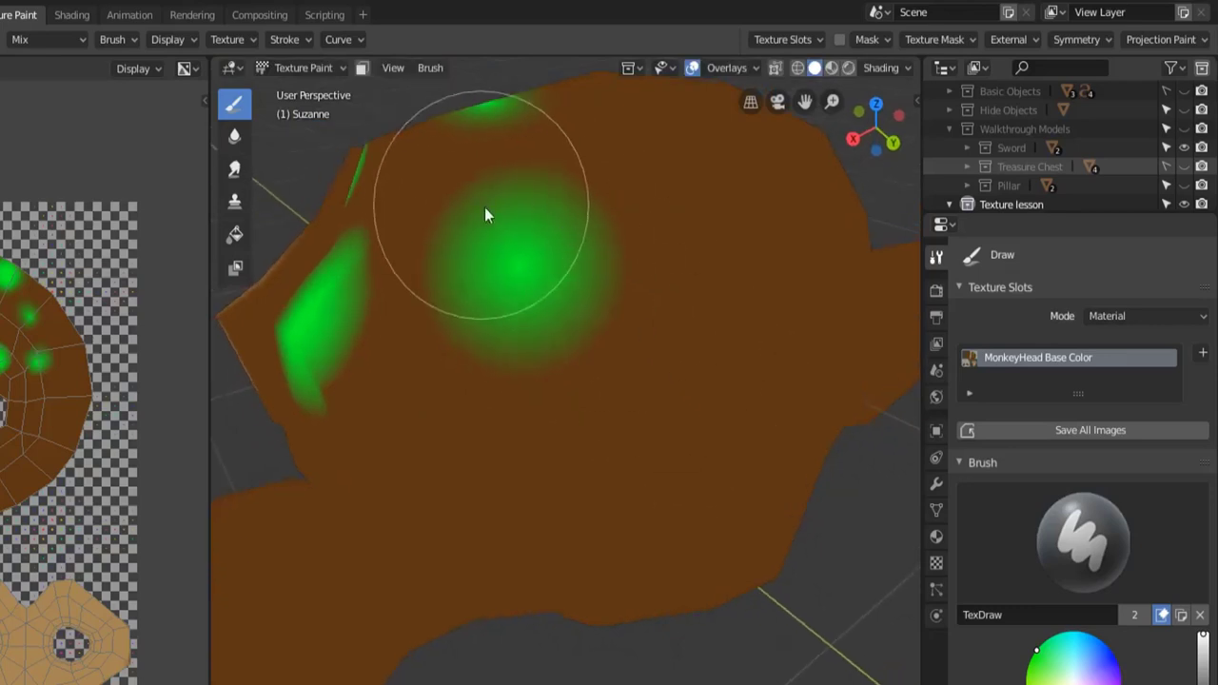
Switch the brush falloff to the flat, constant preset and paint a hard-edged green dab on the back of the head
left_click(339, 39)
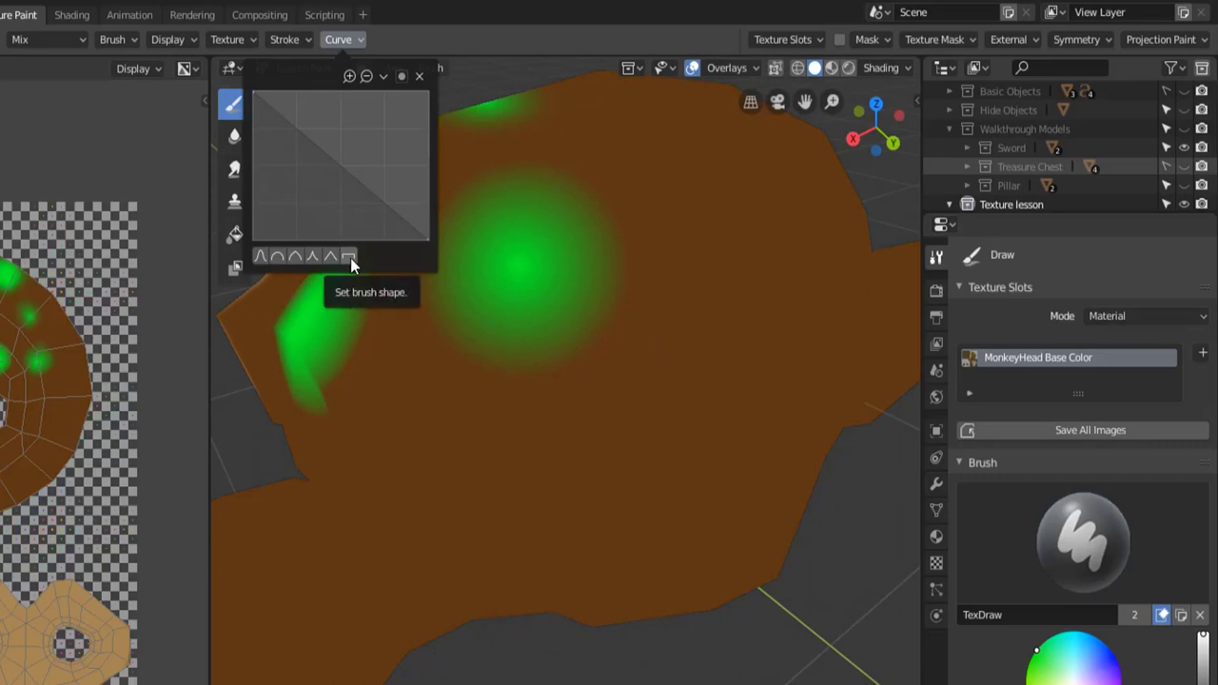
left_click(350, 257)
mouse_move(552, 371)
middle_mouse_down()
mouse_move(633, 399)
mouse_move(558, 394)
middle_mouse_up()
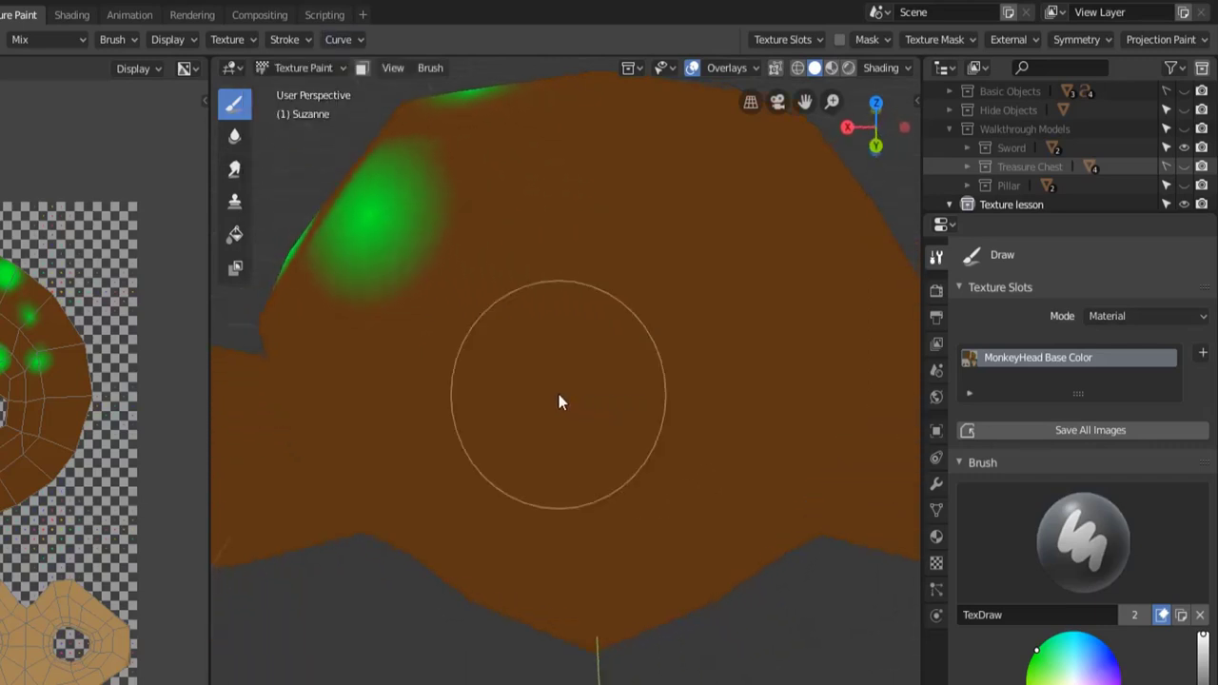
key("f")
left_click(566, 307)
left_click(566, 307)
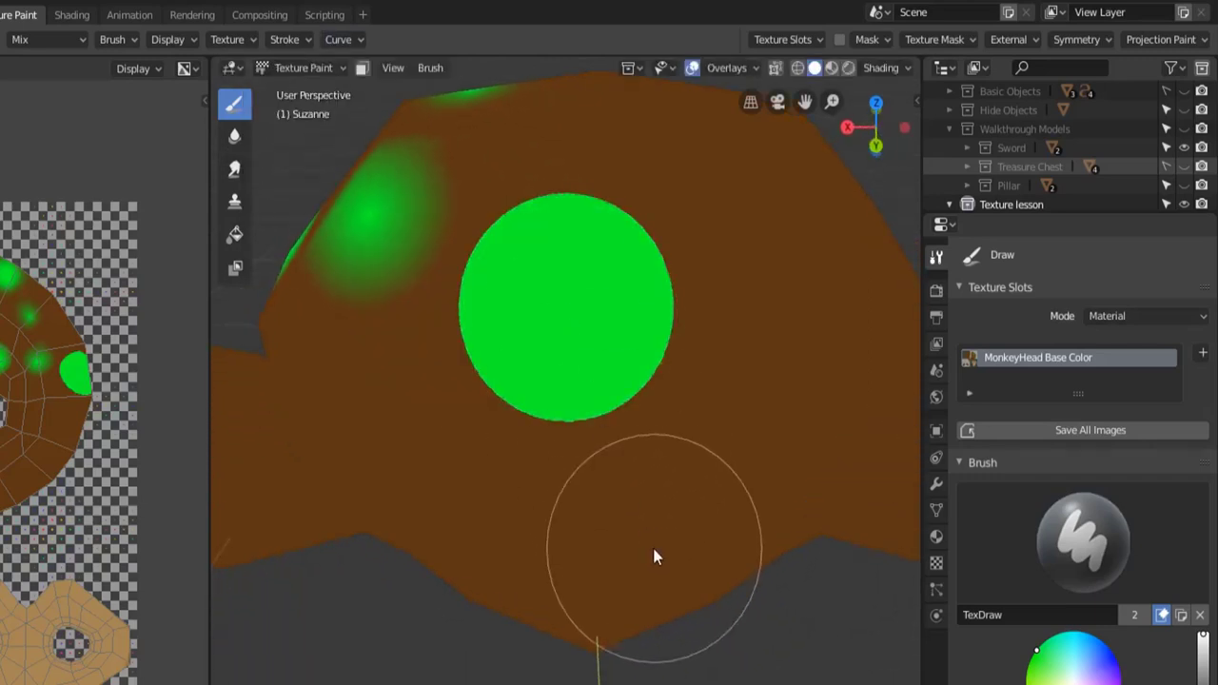
mouse_move(652, 558)
middle_mouse_down()
mouse_move(543, 562)
mouse_move(650, 560)
mouse_move(598, 527)
mouse_move(532, 522)
mouse_move(557, 546)
mouse_move(566, 513)
middle_mouse_up()
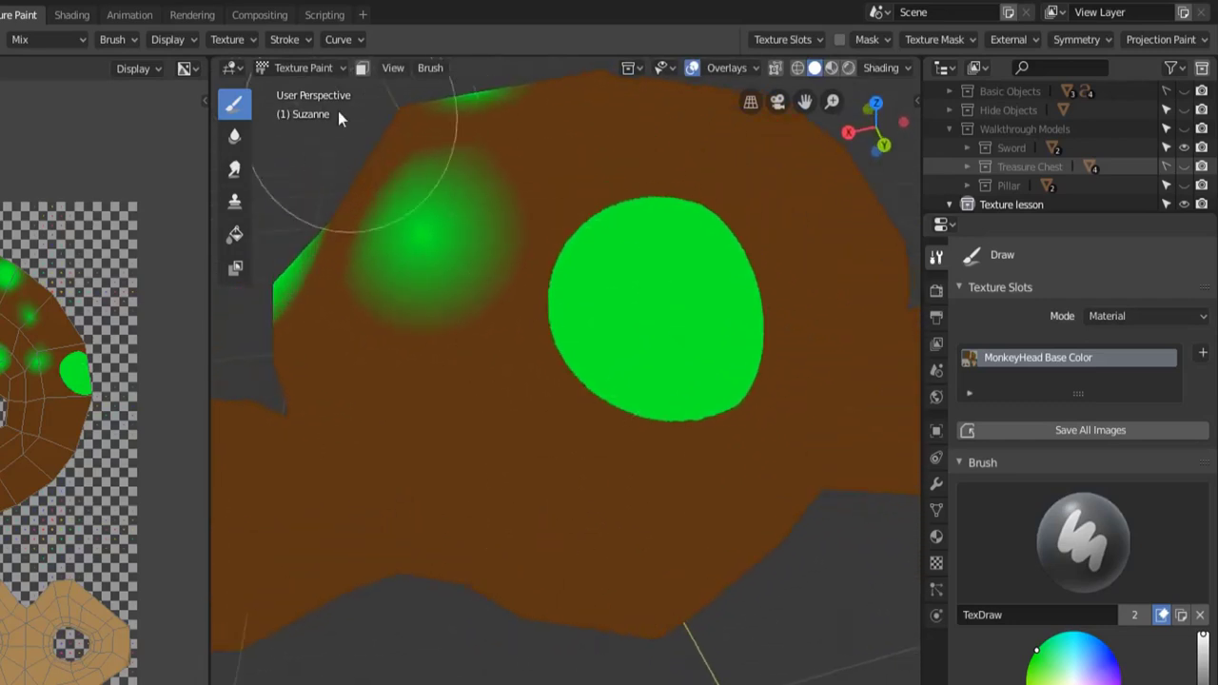
Reset the brush falloff to Smooth, add a curve point and raise the outer end to X 0.81, Y 1.0 to form a dip
left_click(343, 39)
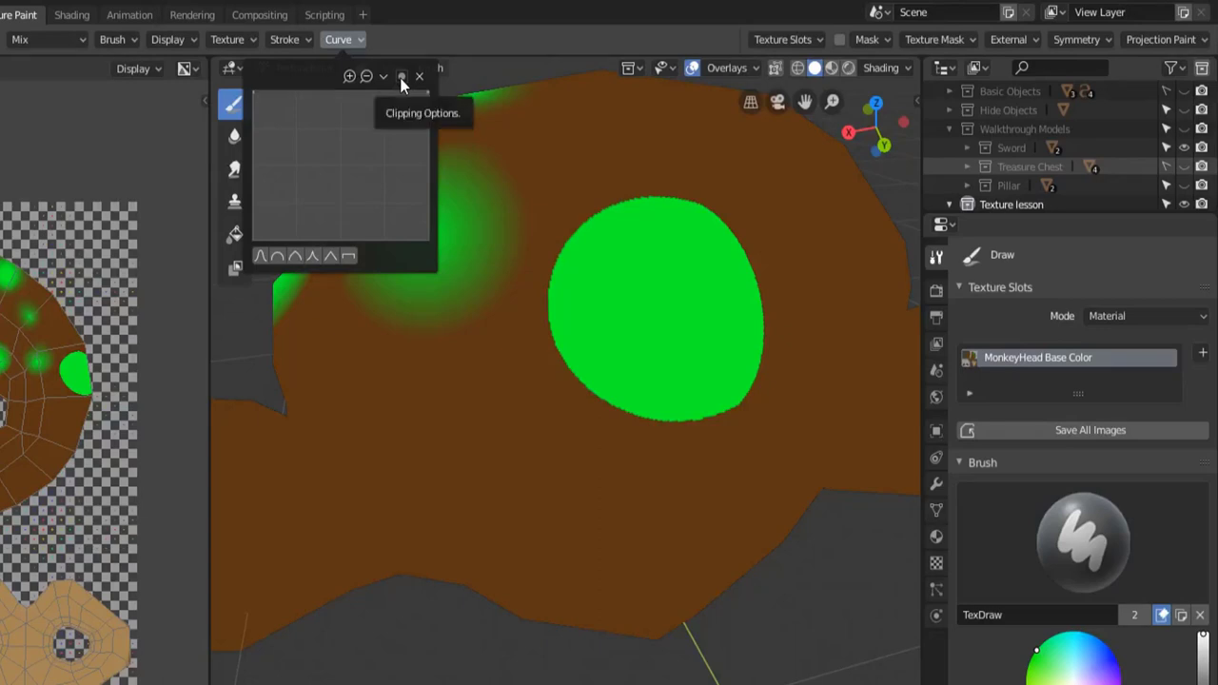
left_click(261, 256)
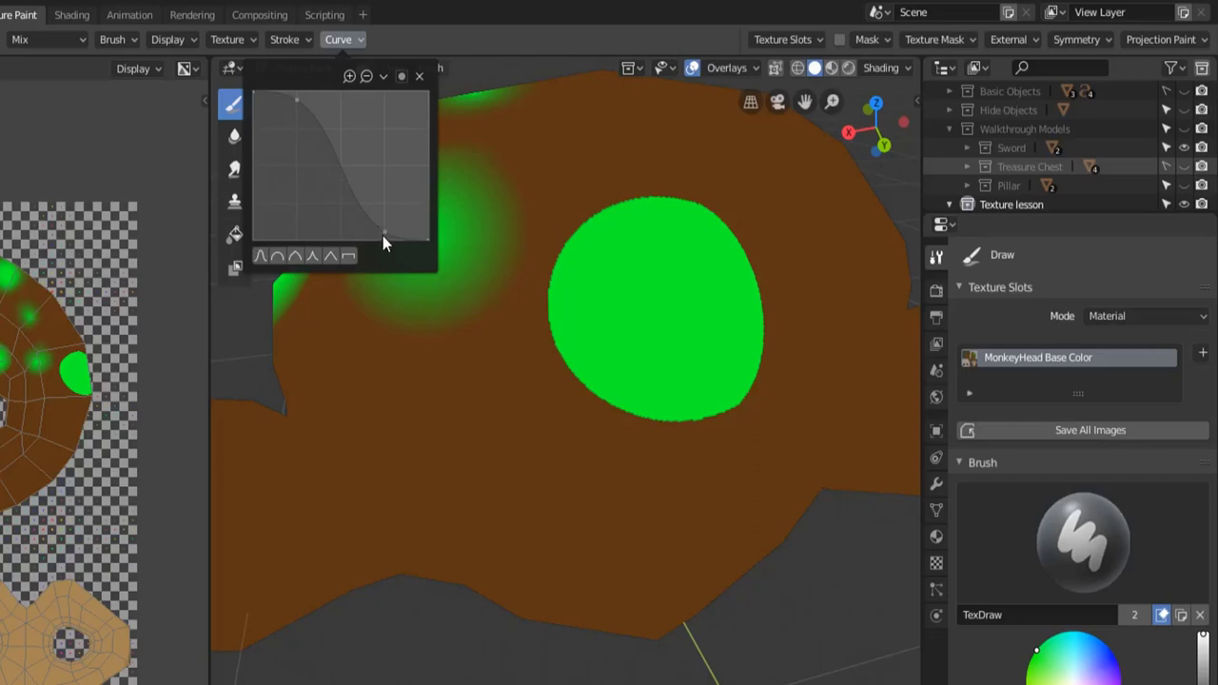
left_click(327, 142)
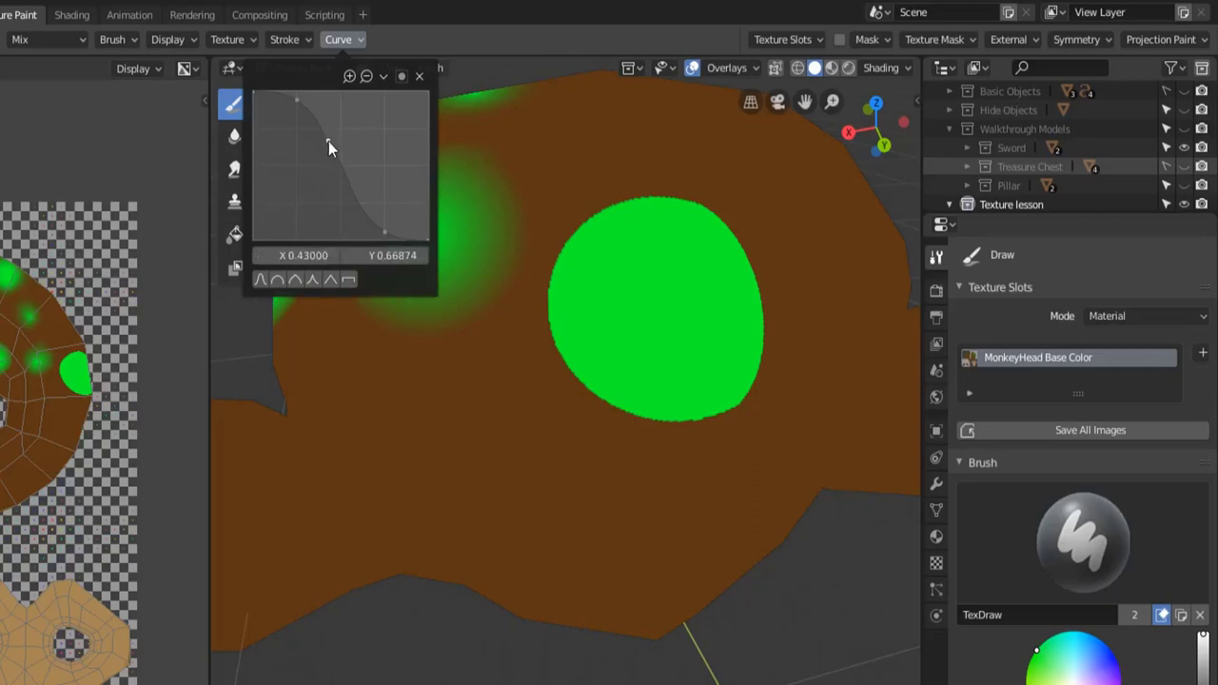
left_click_drag(328, 141, 391, 101)
left_click_drag(427, 239, 394, 92)
left_click(395, 92)
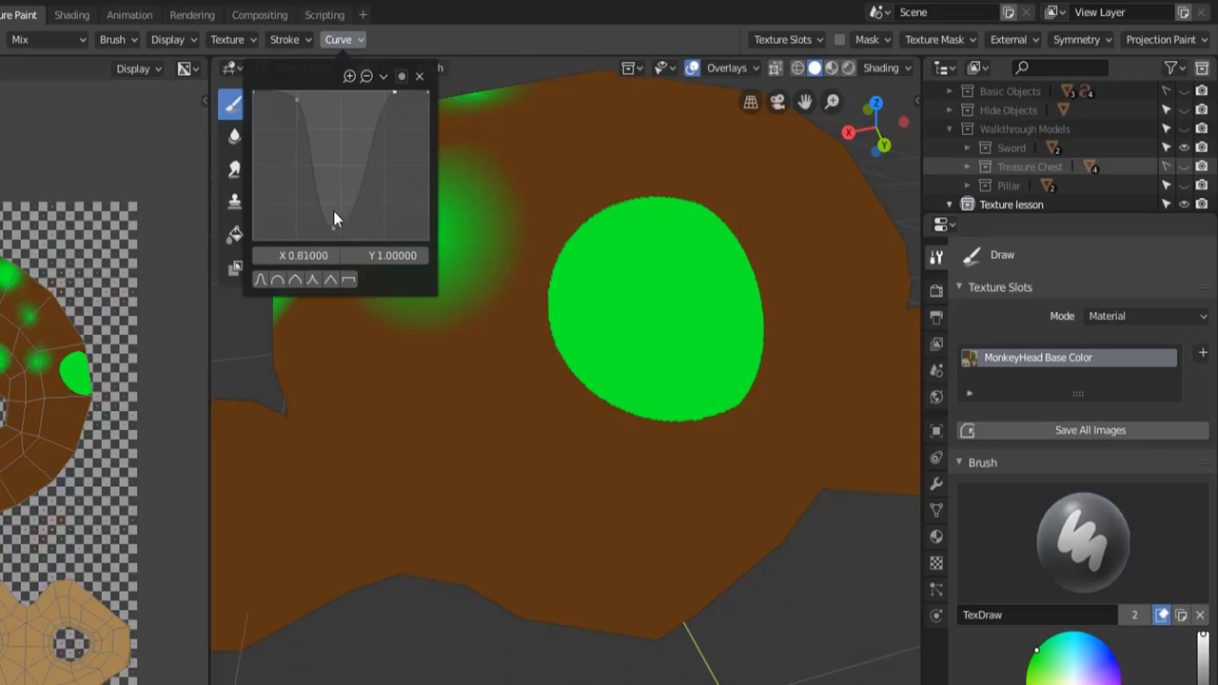
Narrow the falloff curve's dip by shifting its low point outward and moving the upper inner point to X 0.595, Y 0.99375
mouse_move(334, 232)
left_mouse_down()
mouse_move(390, 229)
mouse_move(353, 215)
mouse_move(350, 235)
mouse_move(390, 240)
mouse_move(356, 237)
left_mouse_up()
left_click_drag(295, 100, 350, 91)
left_click(350, 91)
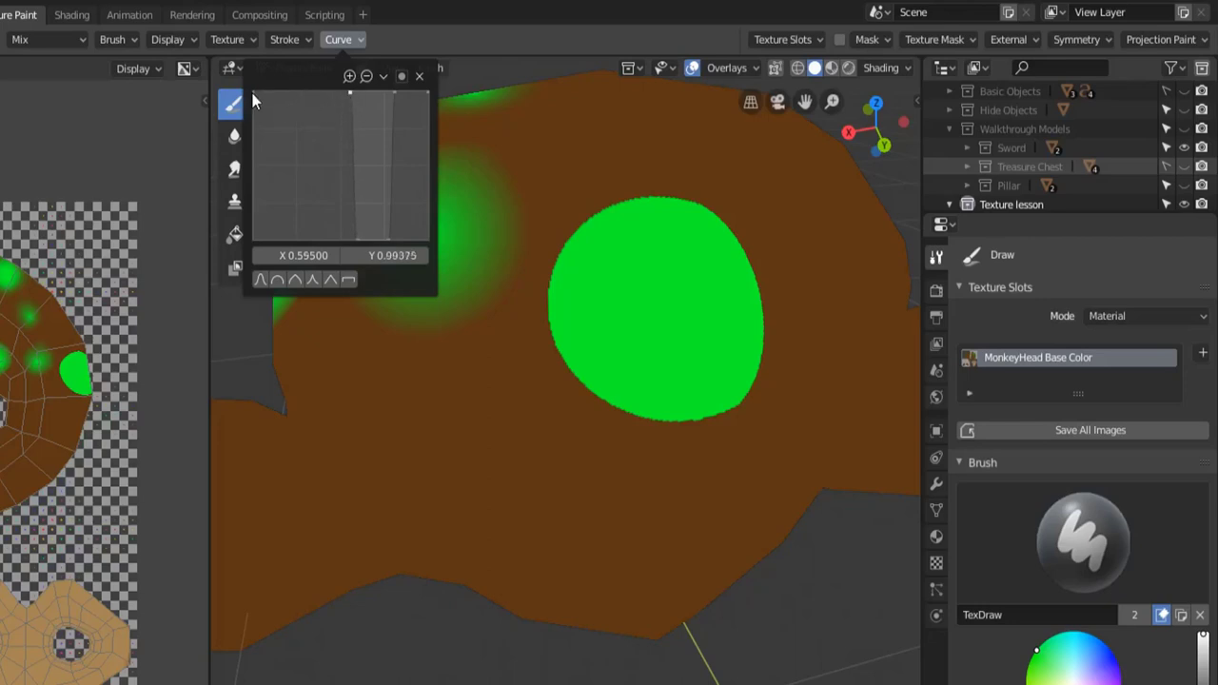
Lower the inner end of the falloff curve, adding a low point at X 0.38999, Y 0.025 and a peak at X 0.18, Y 1.0
left_click_drag(253, 92, 271, 232)
mouse_move(308, 107)
left_mouse_down()
mouse_move(320, 198)
mouse_move(327, 91)
mouse_move(300, 121)
mouse_move(316, 239)
mouse_move(305, 246)
left_mouse_up()
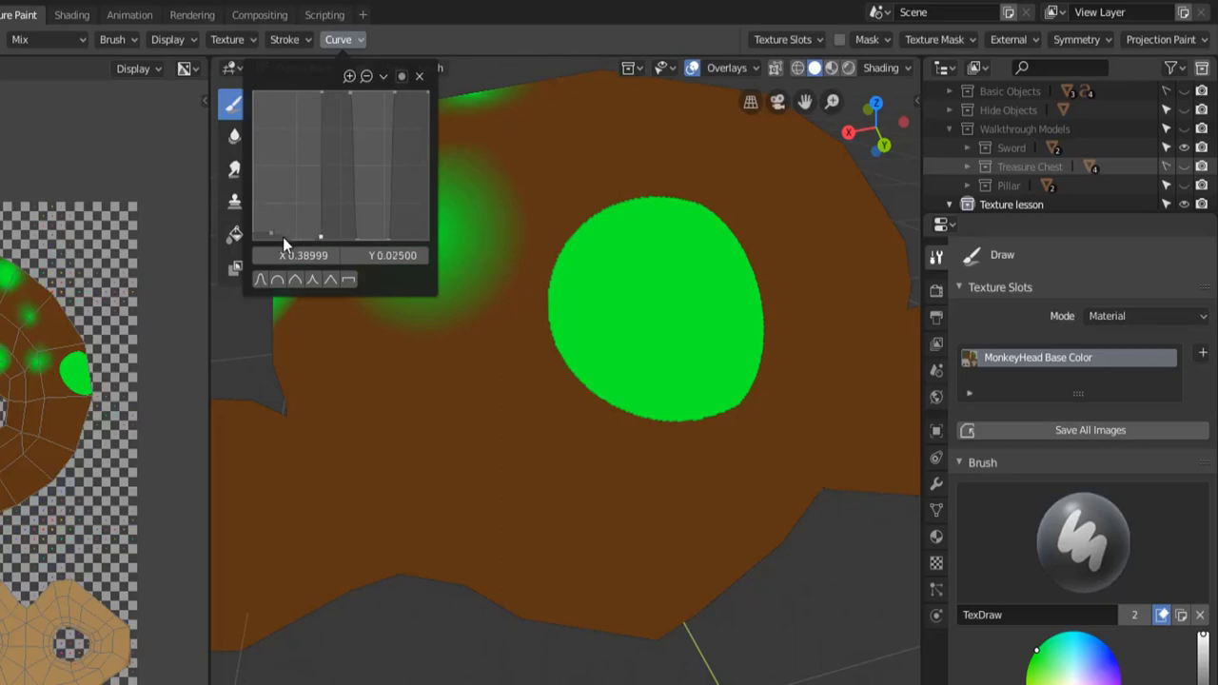
left_click(282, 237)
left_click_drag(276, 222, 284, 91)
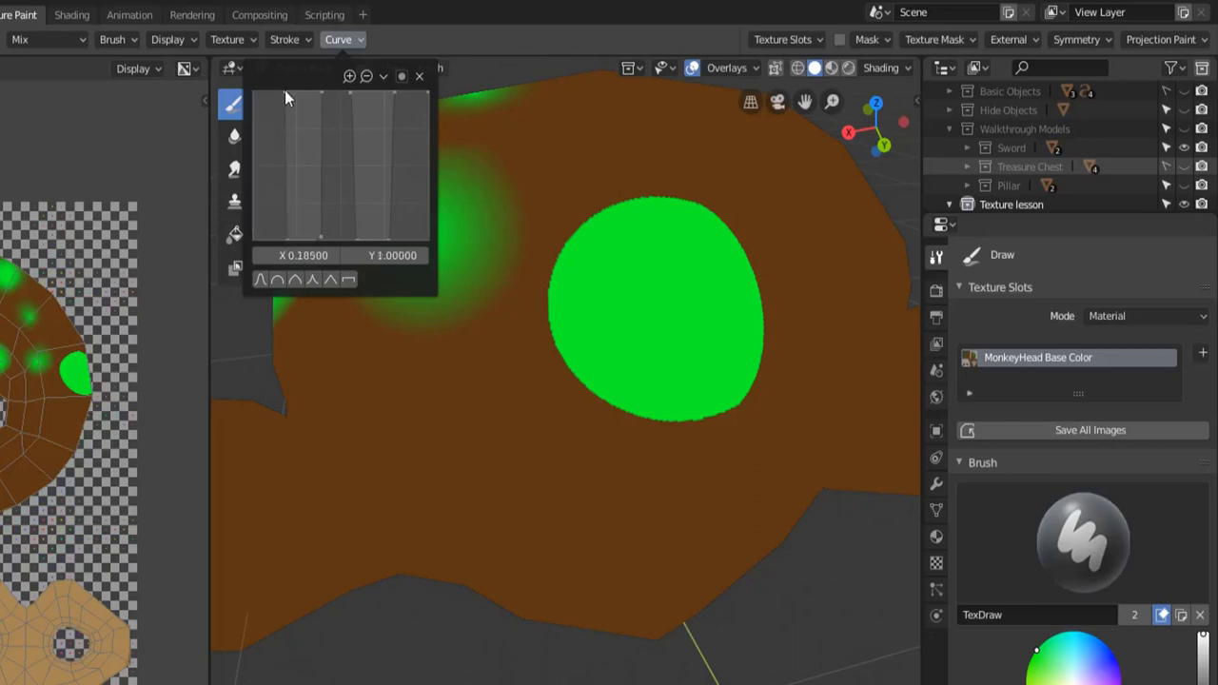
Resize the brush to slightly larger than an eye and paint one green ringed dab over each of the monkey's eyes
key("f")
left_click(440, 466)
middle_click_drag(402, 502, 739, 434)
left_click_drag(607, 348, 551, 441)
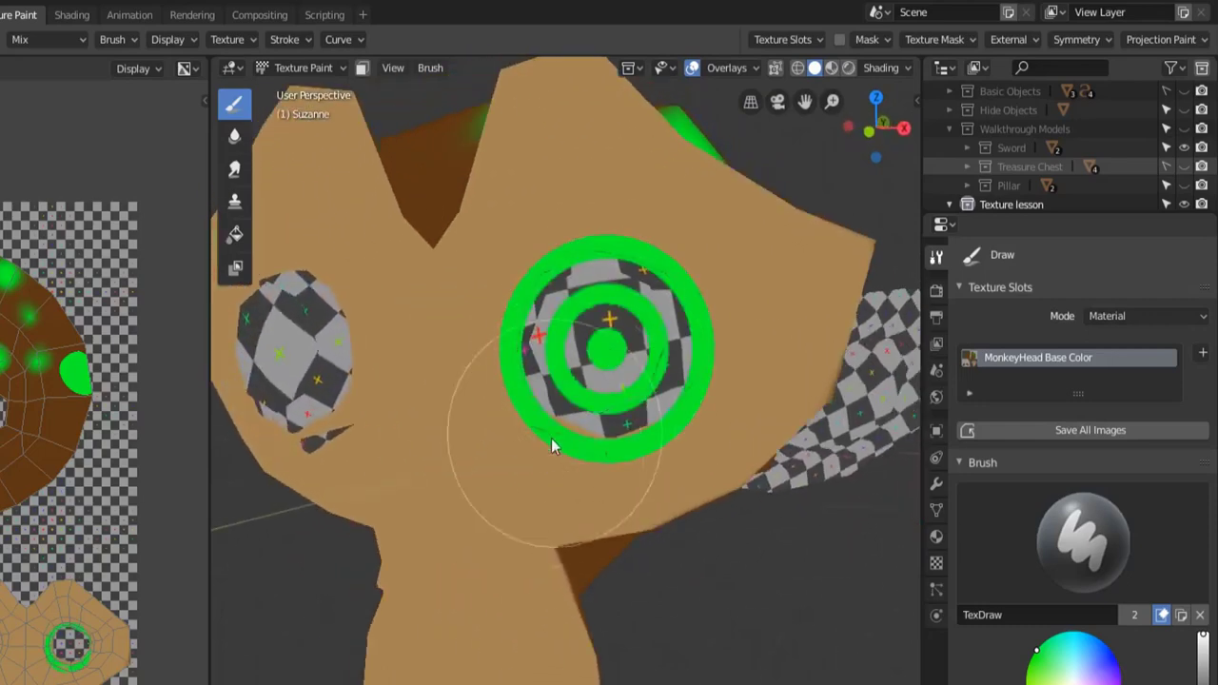
middle_click_drag(340, 364, 404, 375)
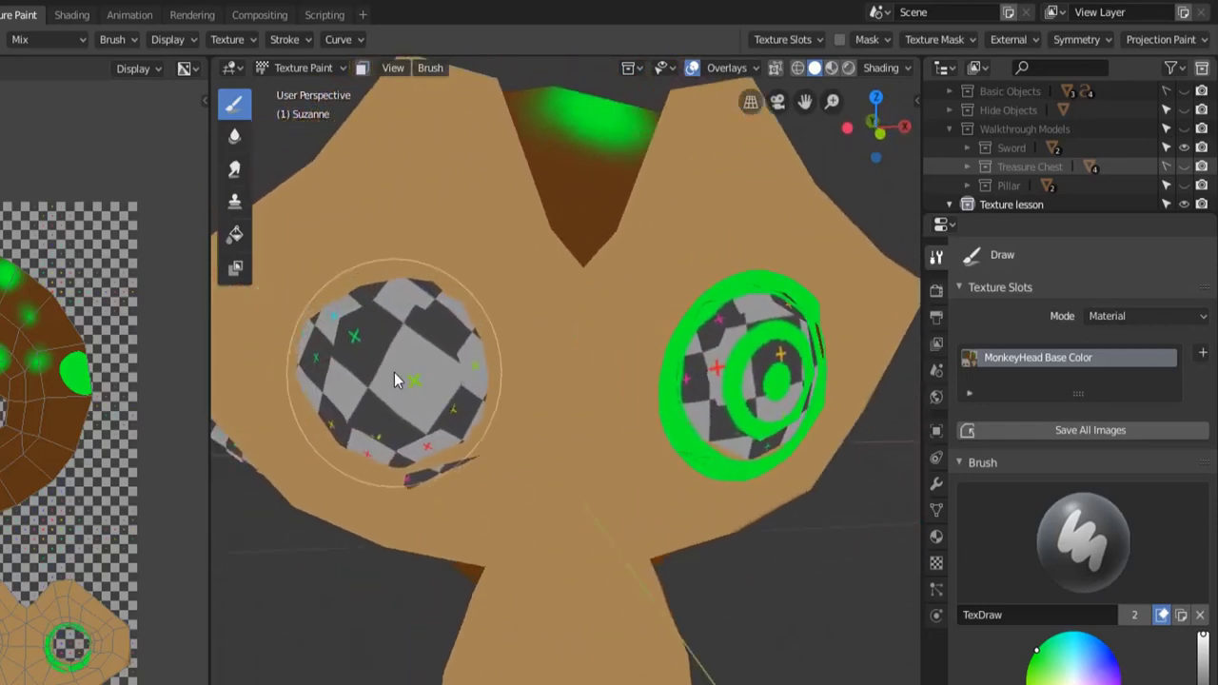
left_click_drag(394, 372, 394, 371)
mouse_move(394, 371)
middle_mouse_down()
mouse_move(555, 504)
mouse_move(637, 495)
mouse_move(535, 467)
mouse_move(453, 484)
mouse_move(567, 513)
middle_mouse_up()
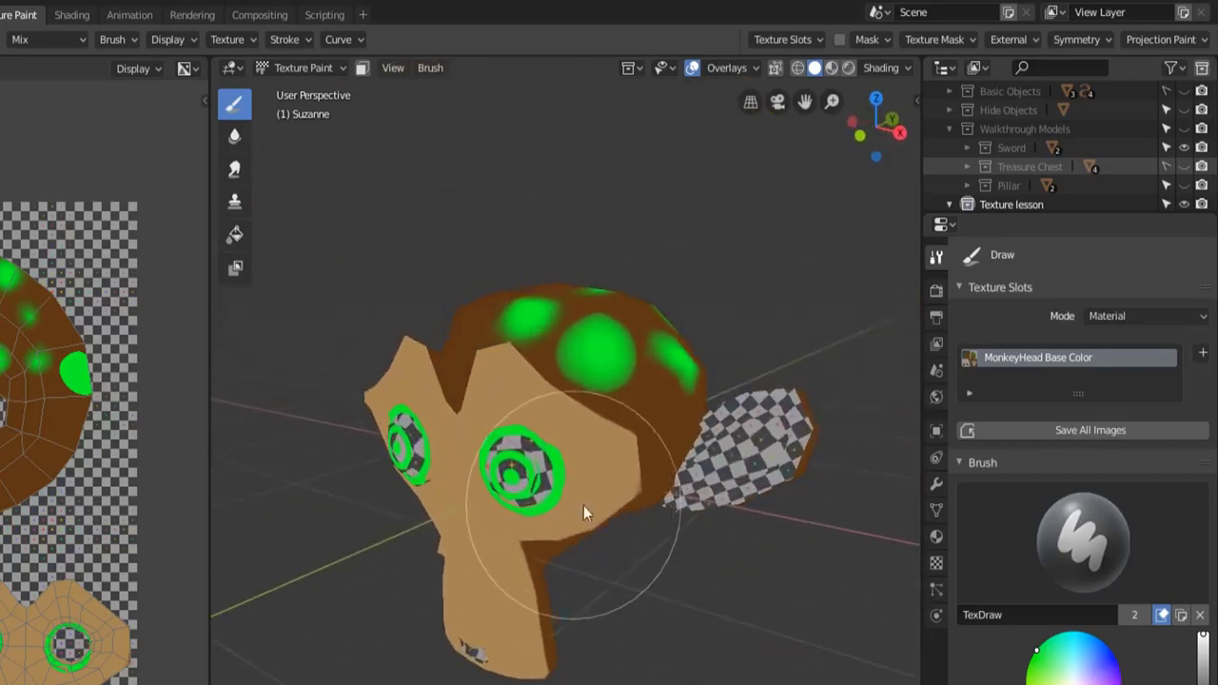
Review the brush's custom falloff curve and its stroke settings
left_click(340, 39)
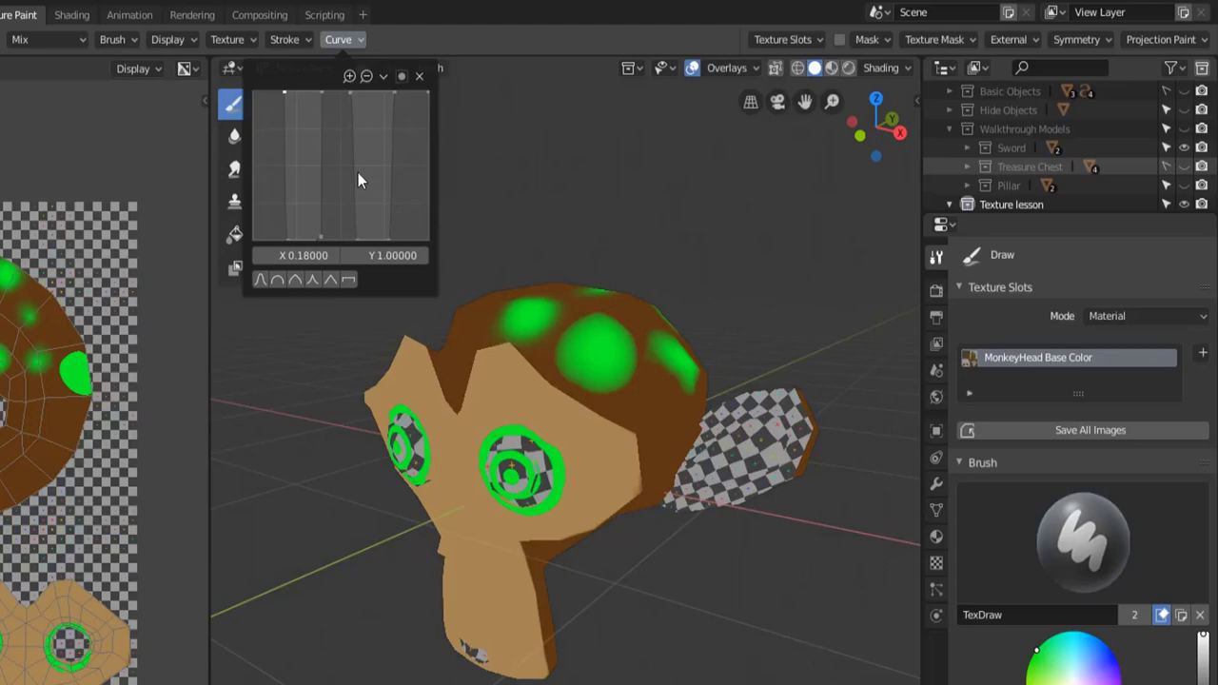
left_click(299, 40)
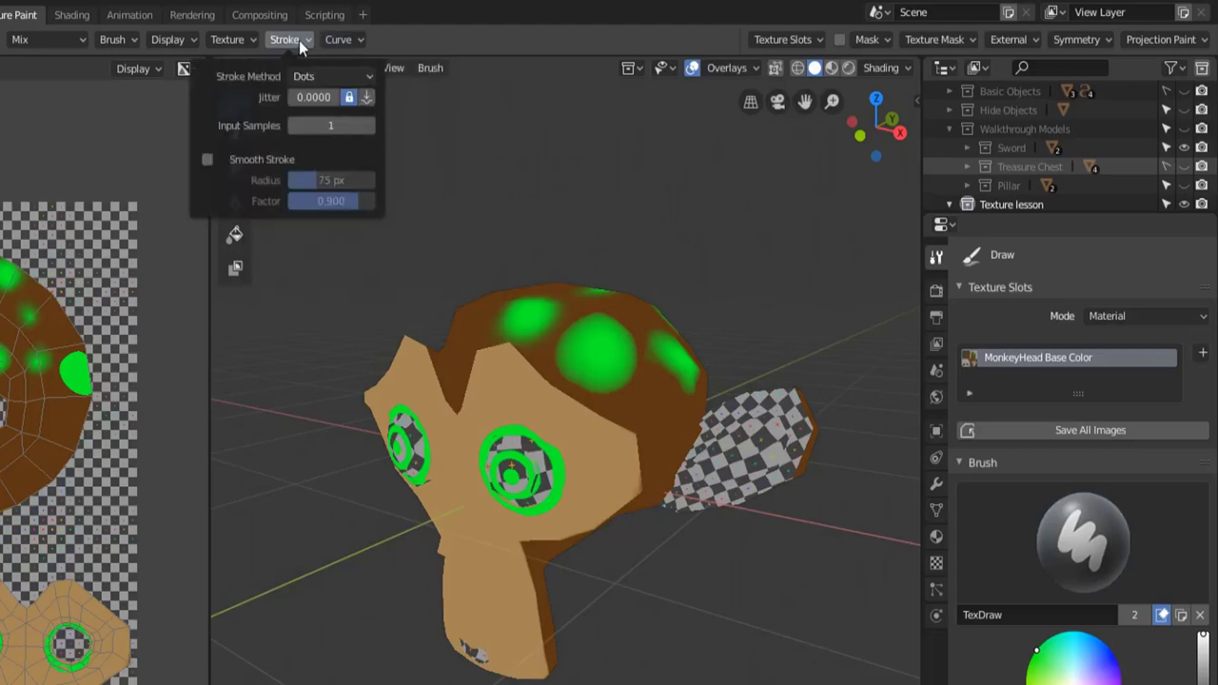
mouse_move(326, 41)
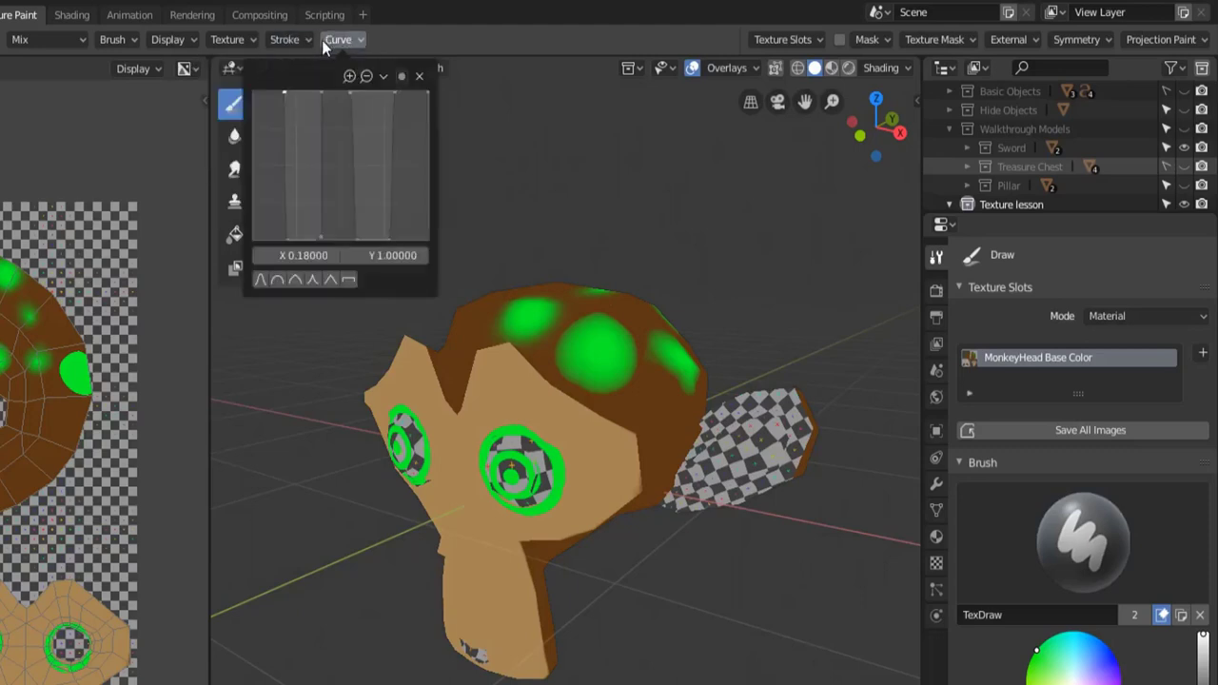